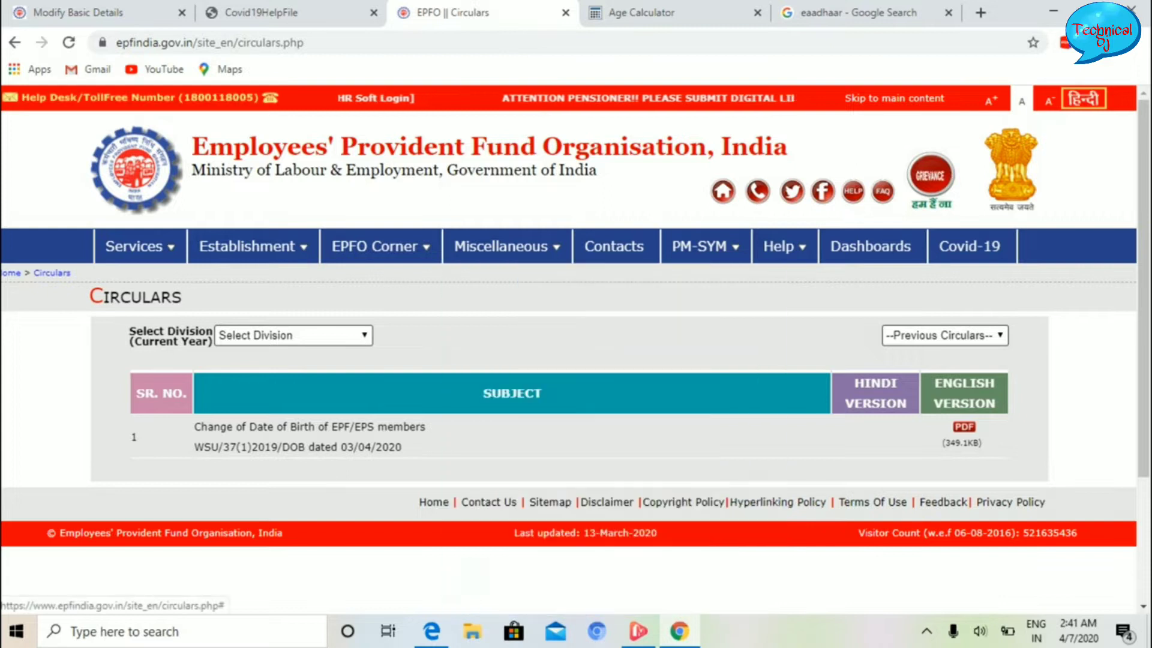
# Step: Glance over the Age Calculator and Circulars tabs, settling on the Covid-19 advance claim help file
pyautogui.click(642, 12)
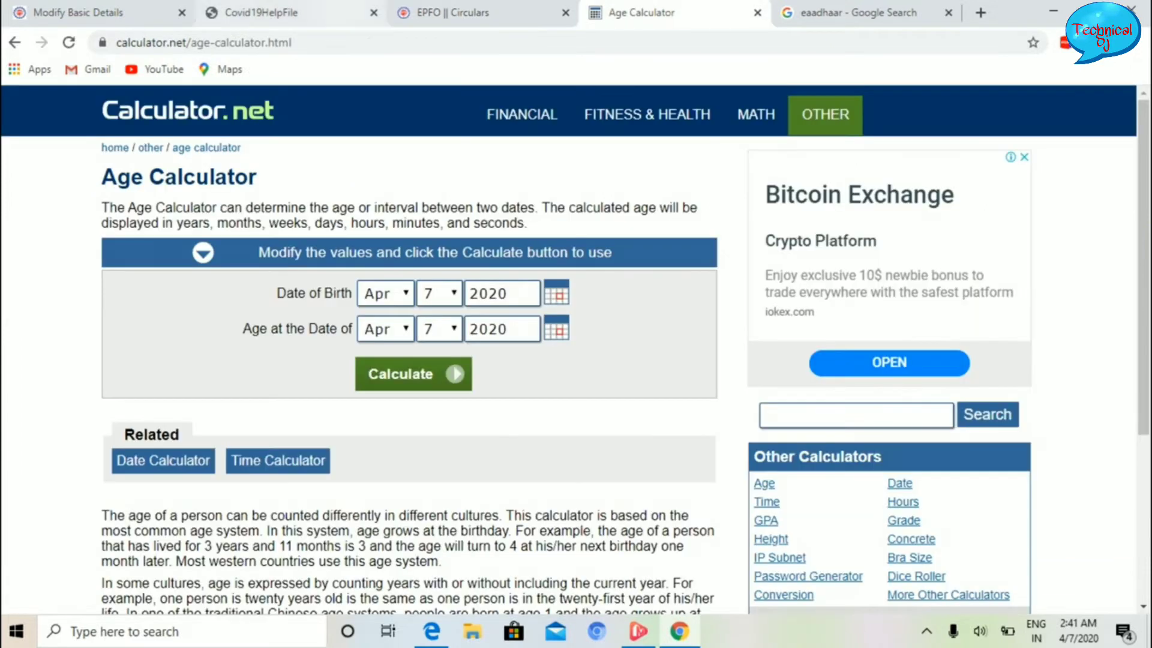
pyautogui.hotkey('ctrl', '2')
pyautogui.hotkey('ctrl', '3')
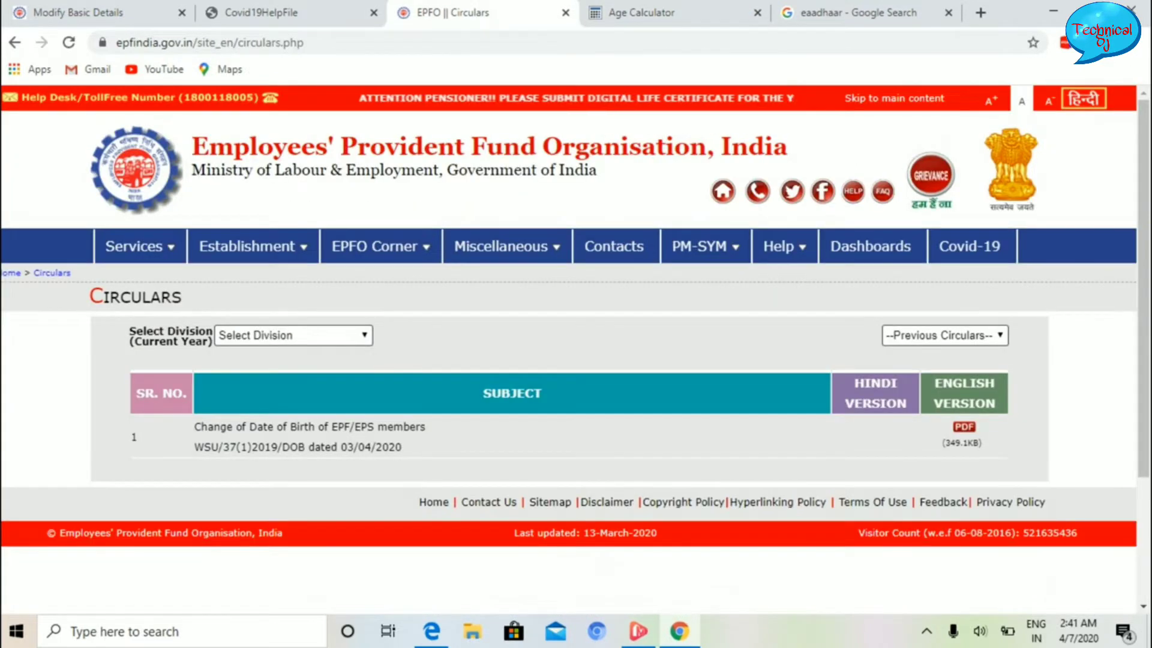
pyautogui.hotkey('ctrl', '2')
pyautogui.hotkey('ctrl', '3')
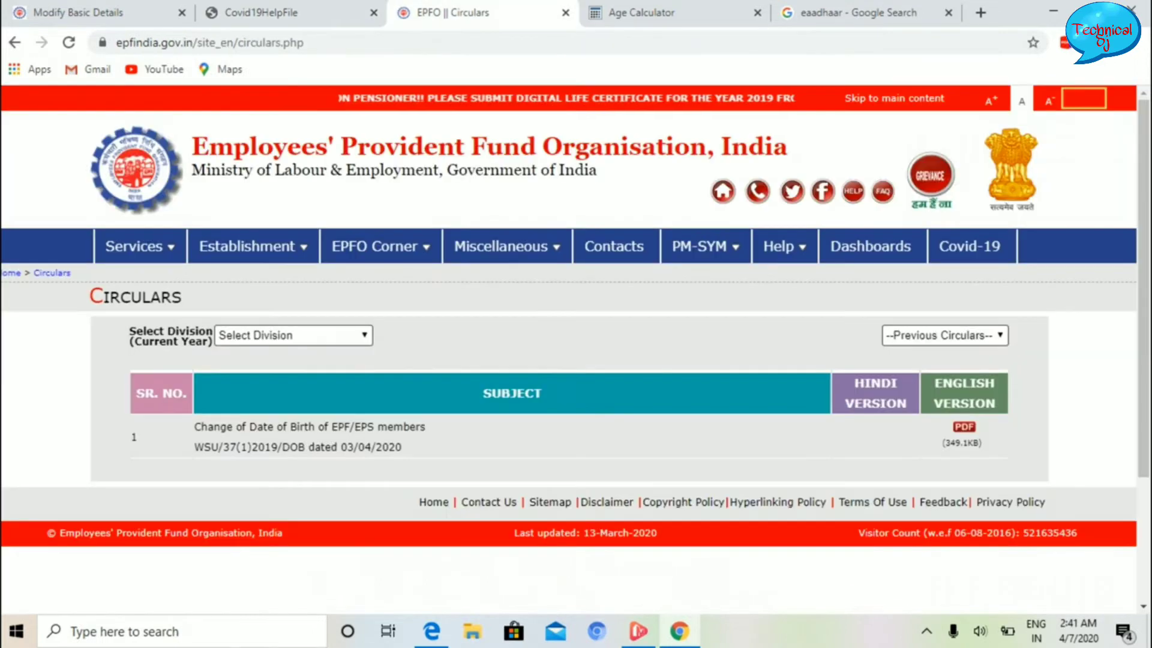
pyautogui.hotkey('ctrl', '2')
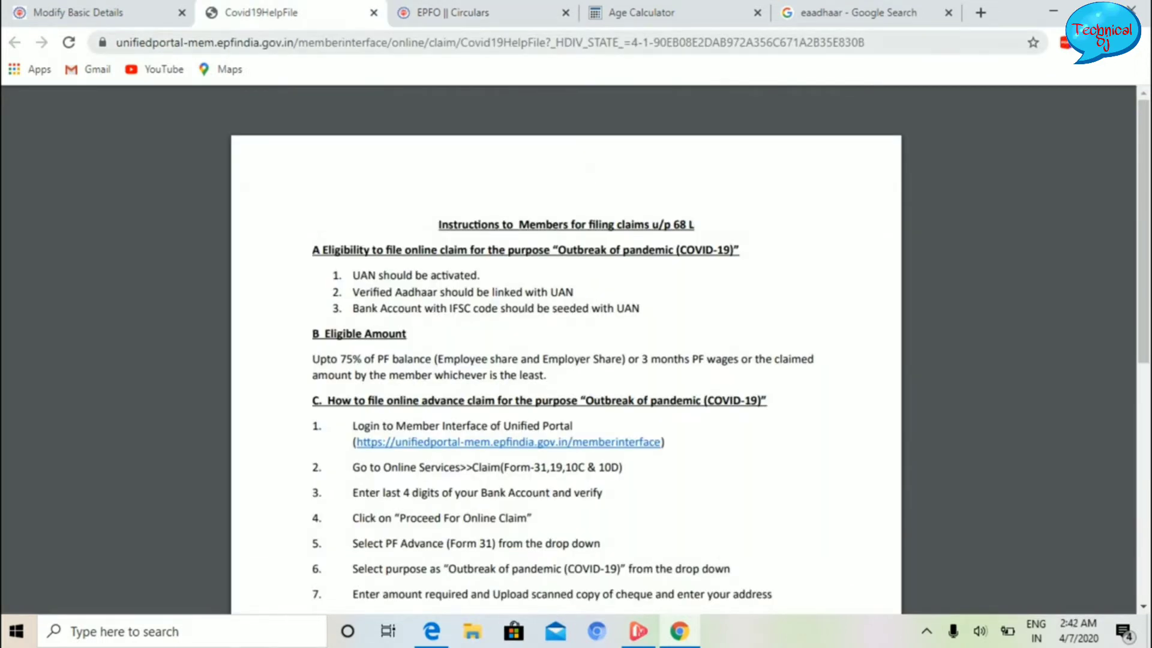
# Step: Move between the claim document and Circulars tabs, ending on Modify Basic Details with its birth-date alert
pyautogui.hotkey('ctrl', '1')
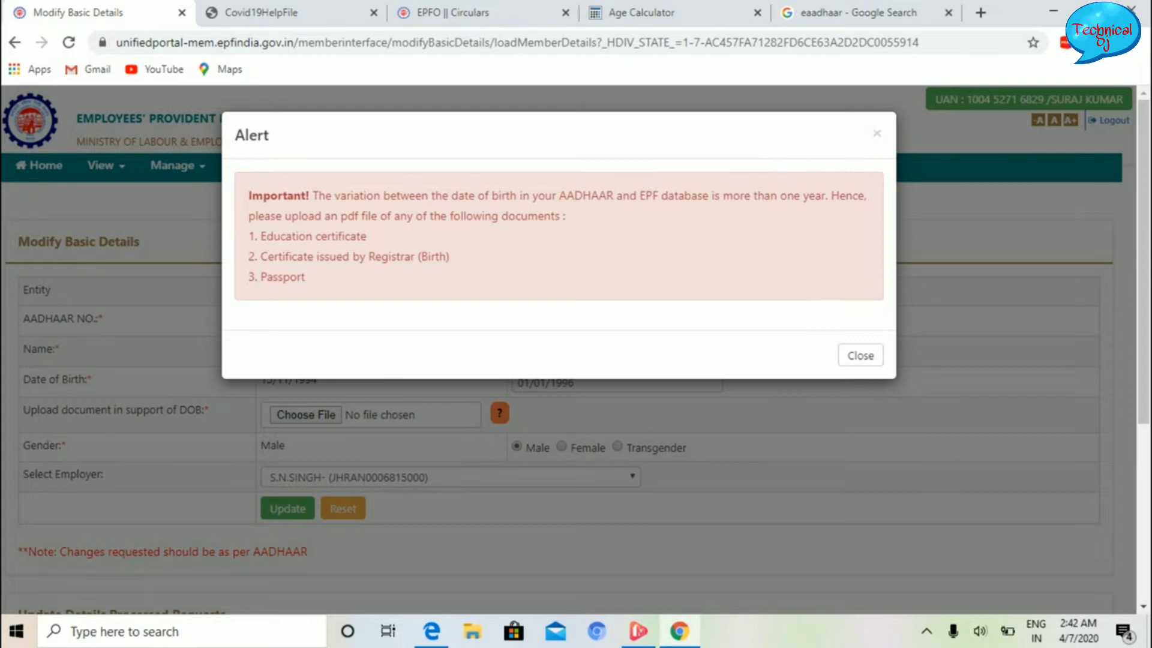
pyautogui.hotkey('ctrl', 'Tab')
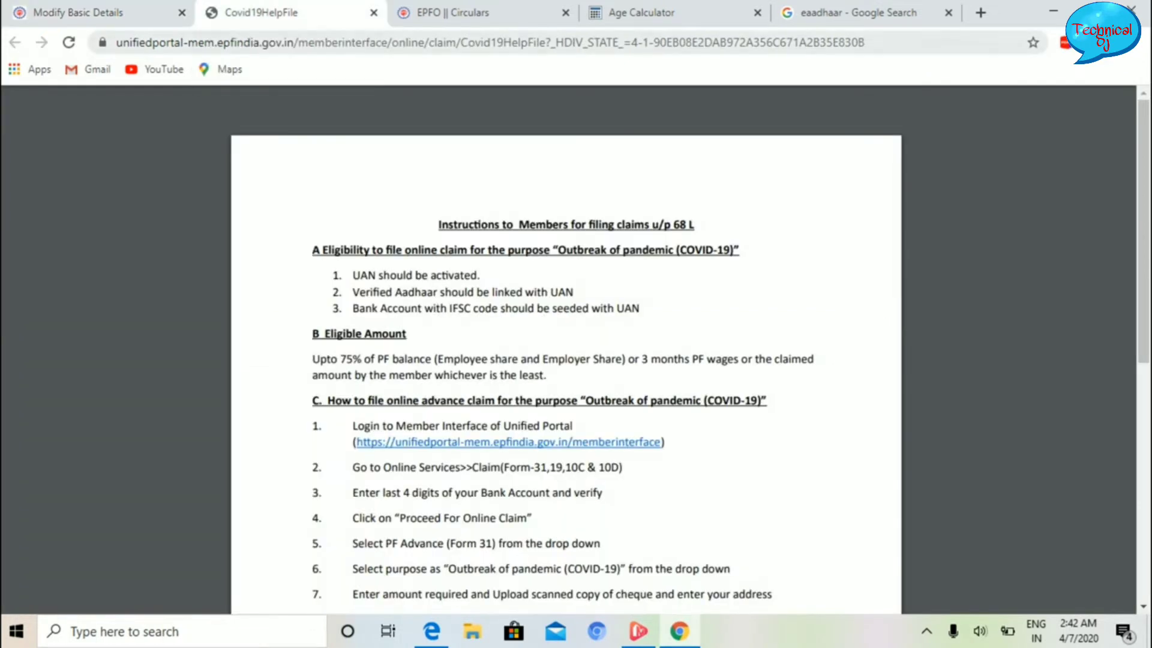
pyautogui.hotkey('ctrl', 'shift', 'Tab')
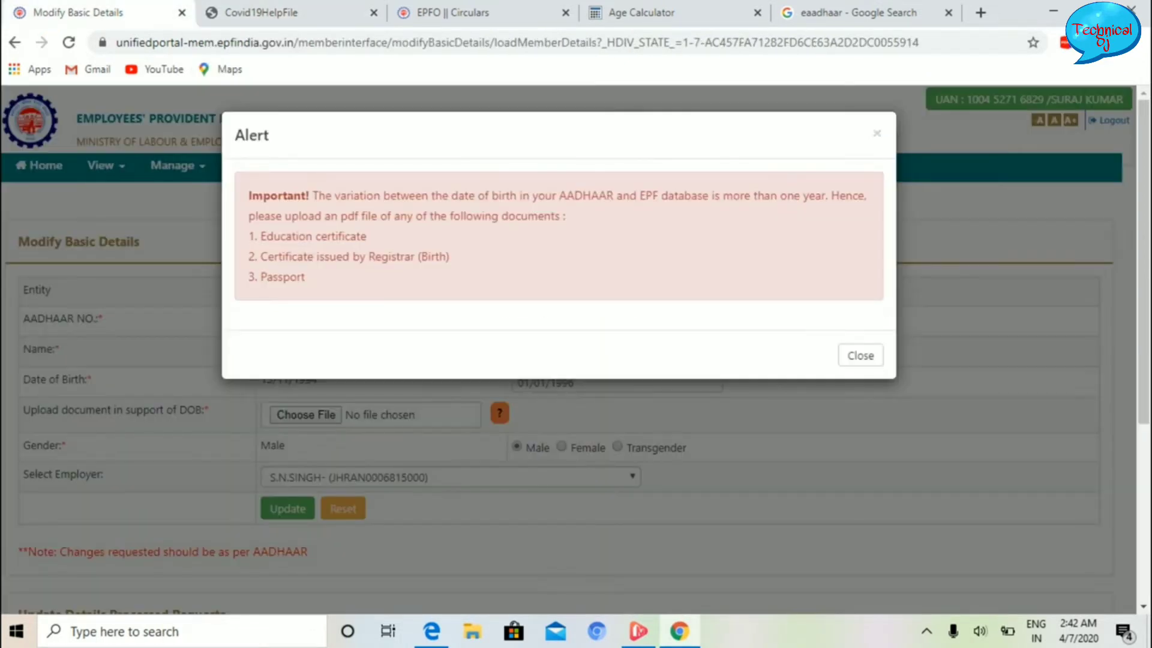
pyautogui.hotkey('ctrl', 'Tab')
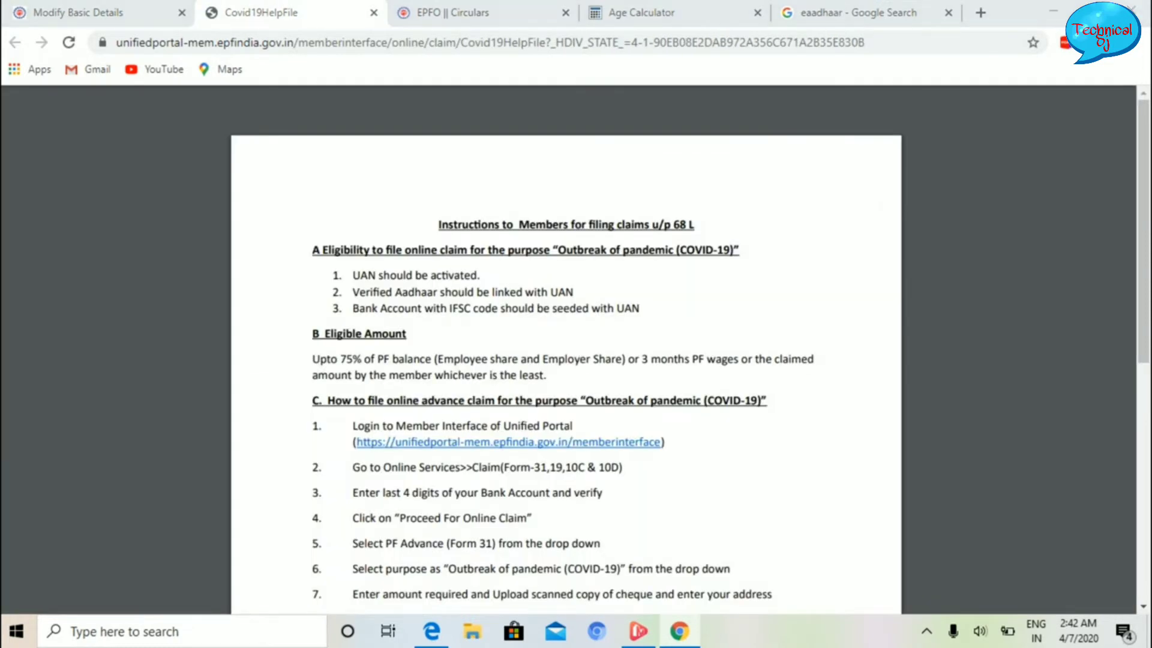
pyautogui.hotkey('ctrl', 'Tab')
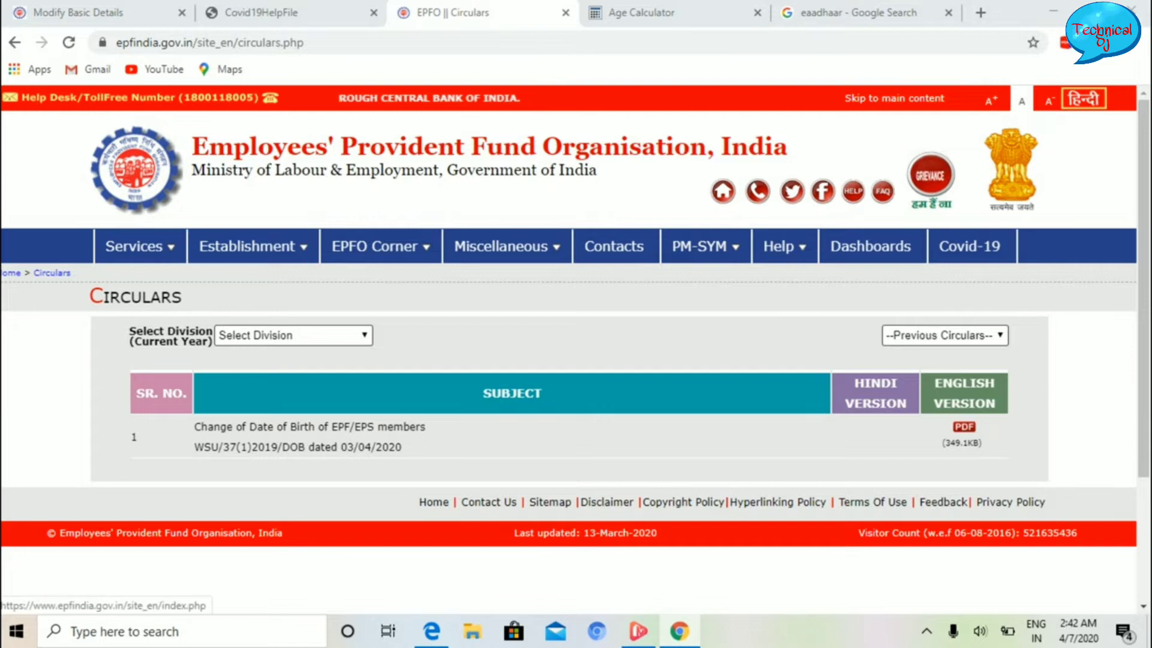
pyautogui.hotkey('ctrl', 'shift', 'Tab')
pyautogui.hotkey('ctrl', 'shift', 'Tab')
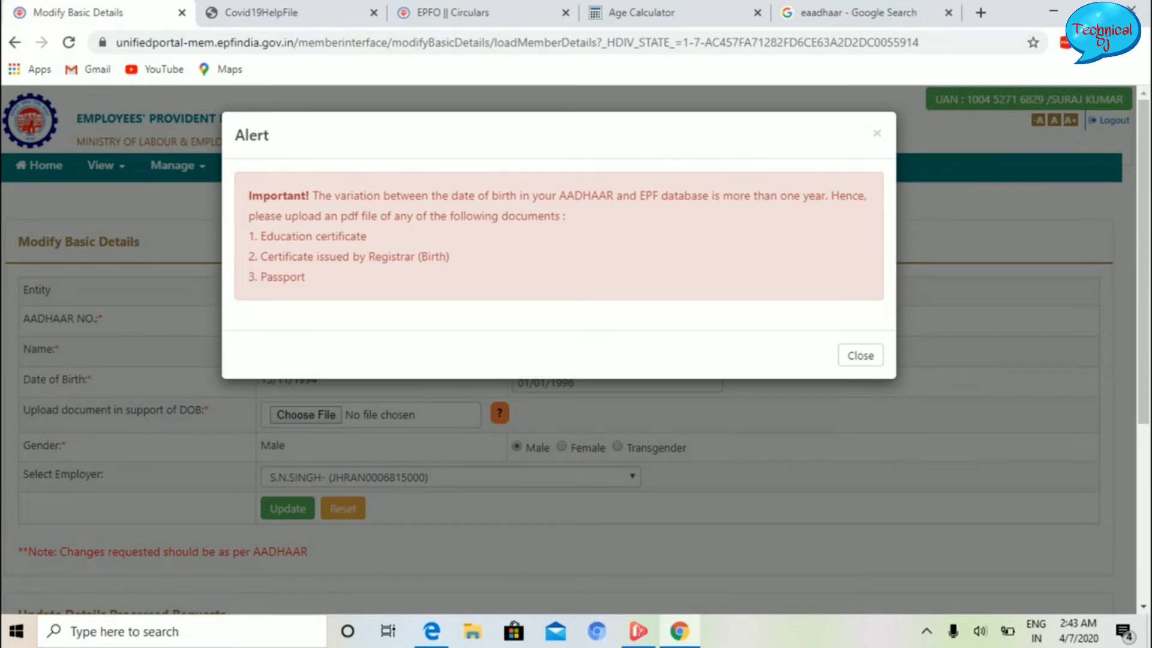
# Step: Close the date-of-birth variation alert and move through the tabs to the EPFO Circulars page
pyautogui.click(877, 133)
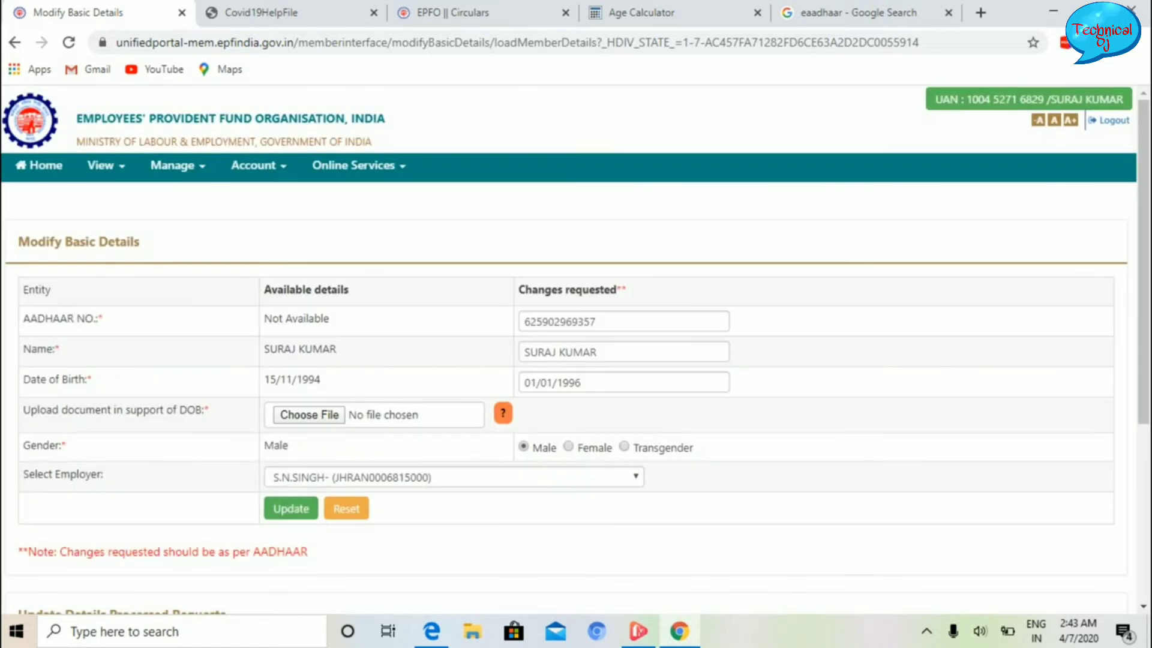
pyautogui.hotkey('ctrl', 'Tab')
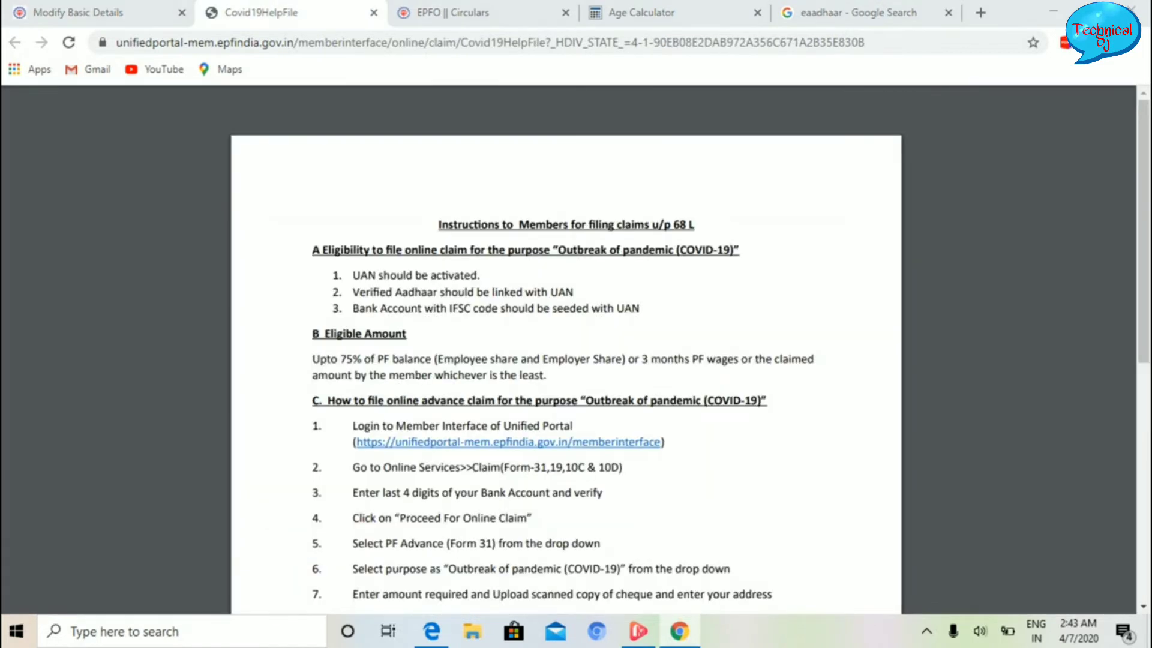
pyautogui.hotkey('ctrl', 'Tab')
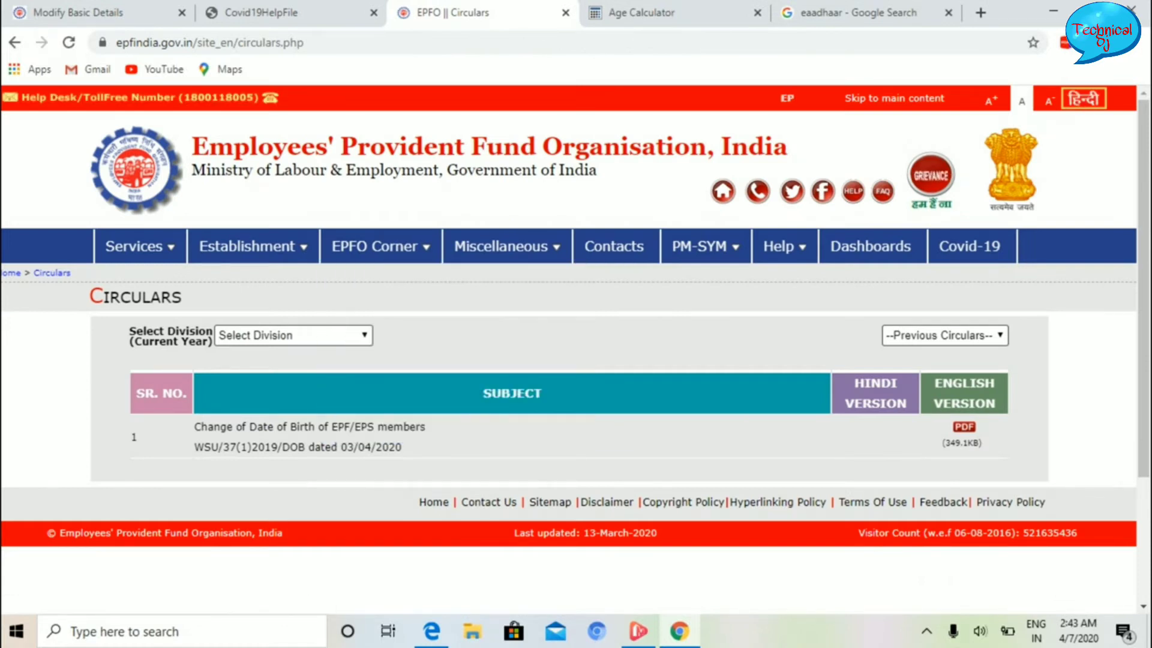
pyautogui.hotkey('ctrl', 'shift', 'Tab')
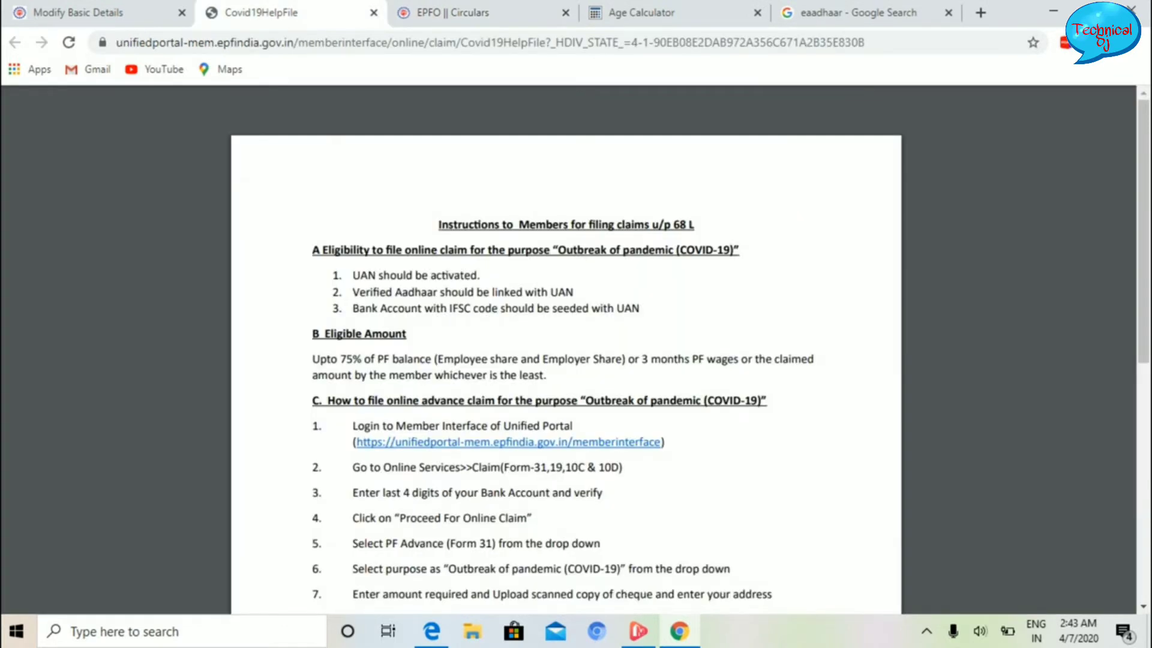
pyautogui.scroll(-4, 566, 360)
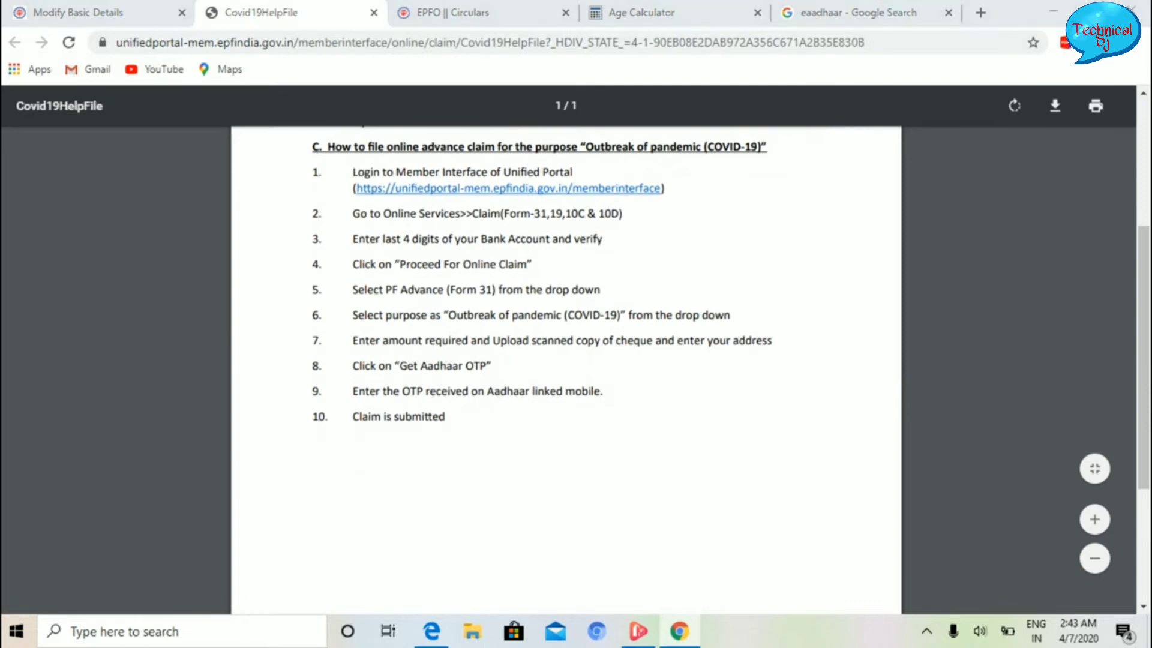
pyautogui.hotkey('ctrl', 'Tab')
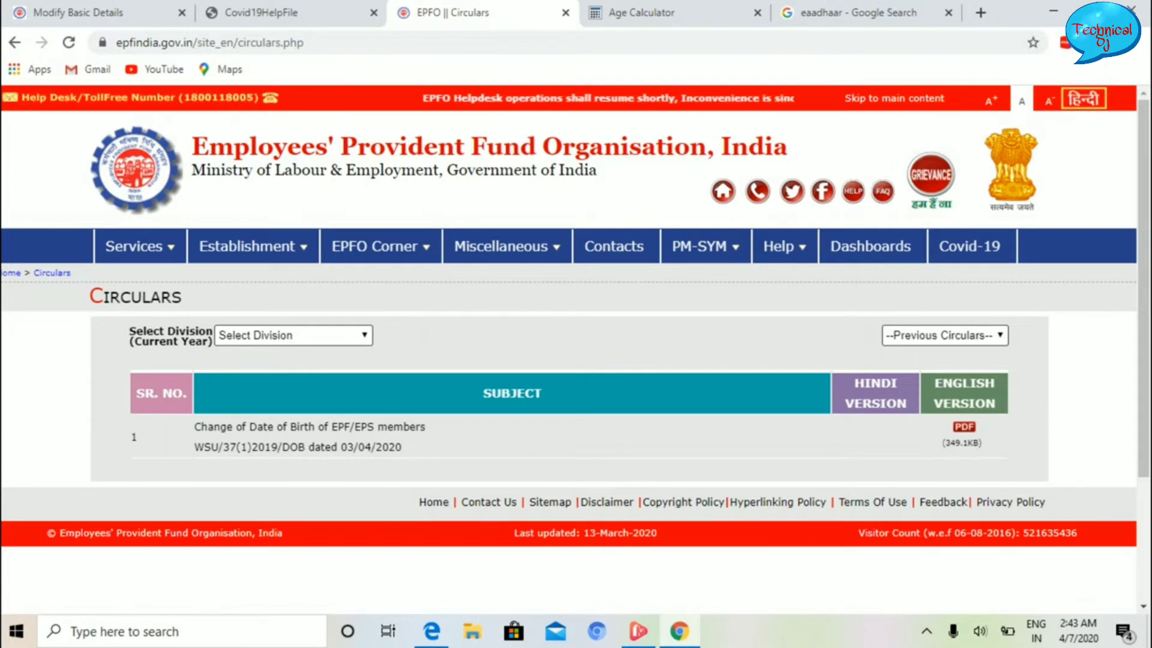
# Step: Read the English date-of-birth change circular PDF, then go back to the Circulars list
pyautogui.doubleClick(962, 442)
pyautogui.click(962, 442)
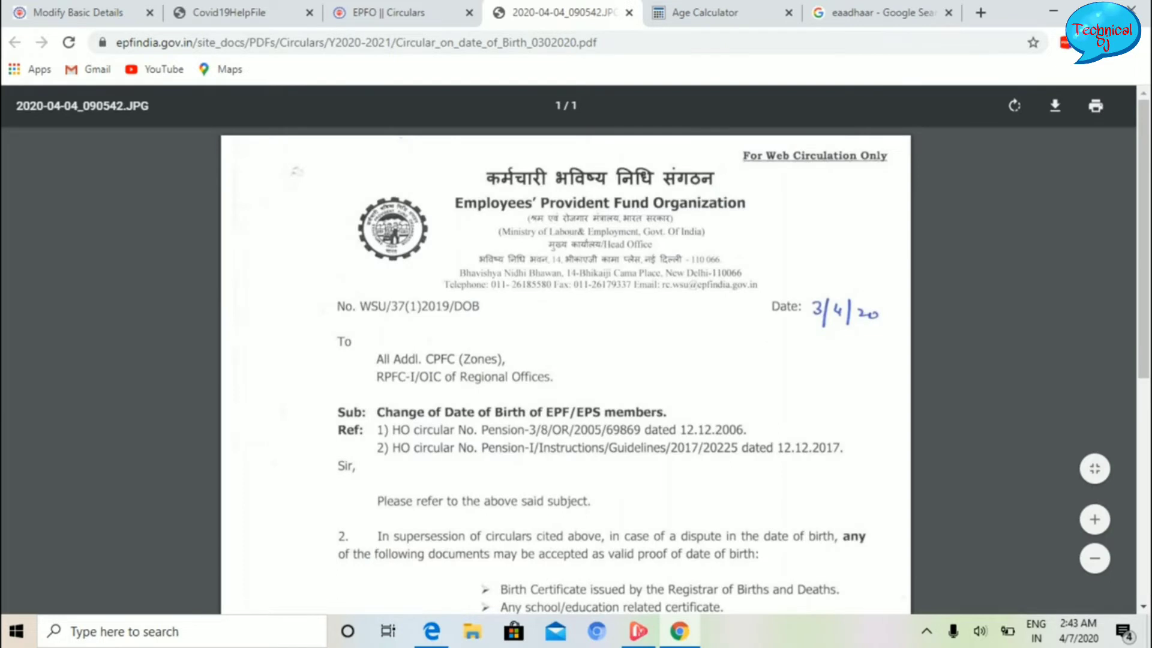
pyautogui.scroll(-5, 565, 372)
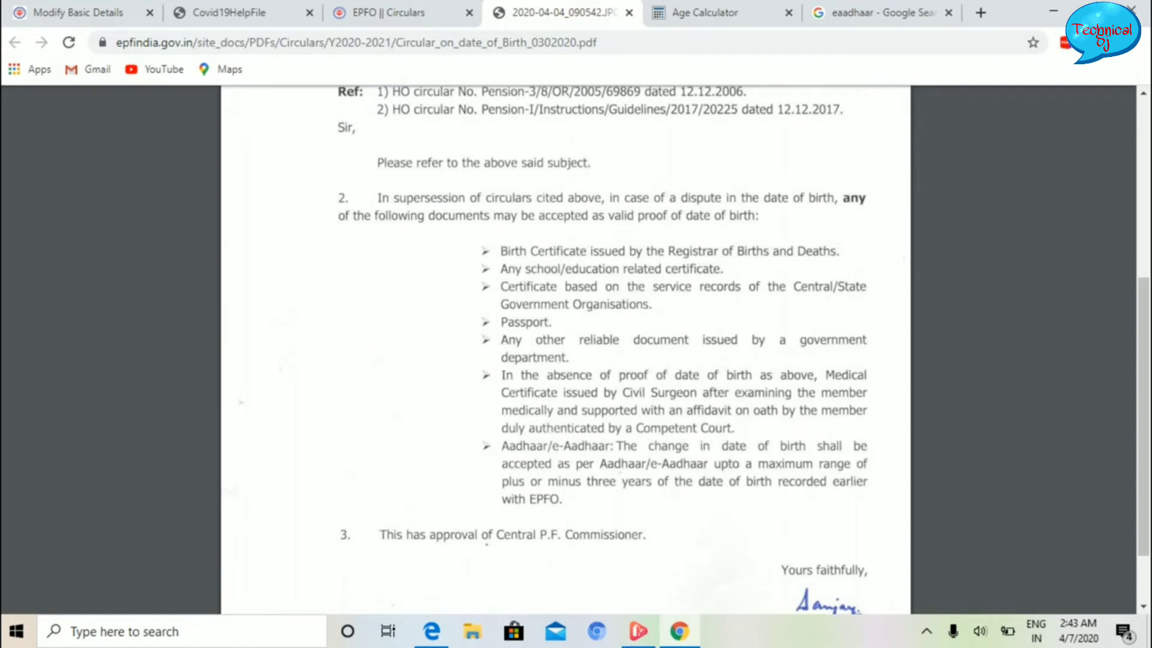
pyautogui.scroll(-1, 565, 348)
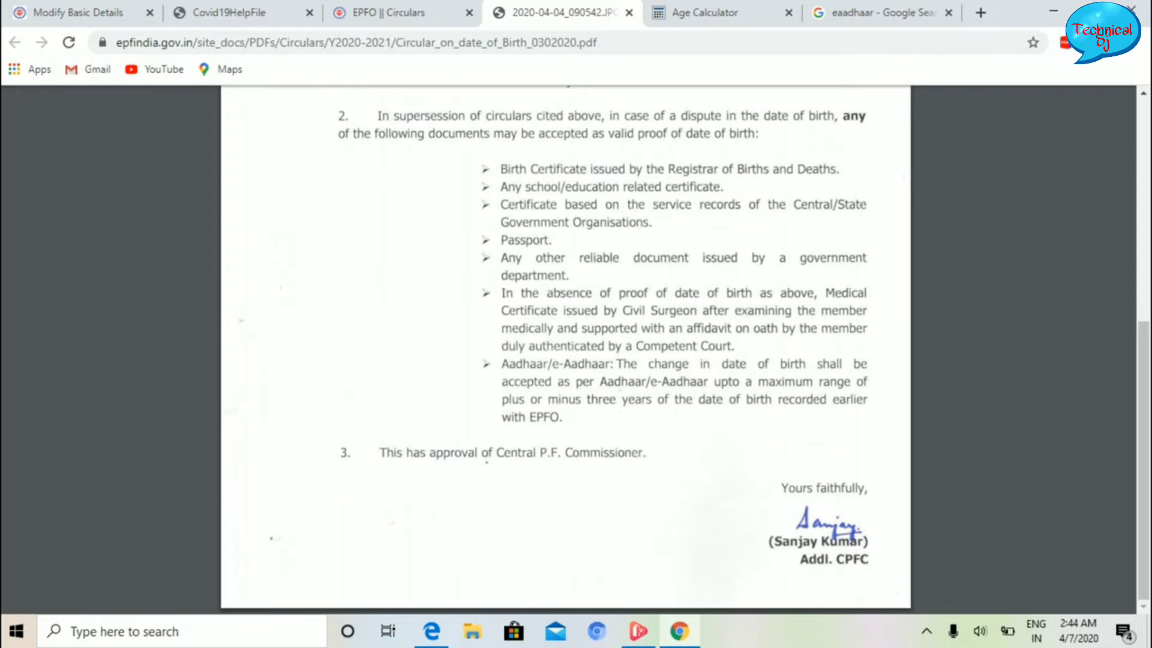
pyautogui.scroll(3, 565, 348)
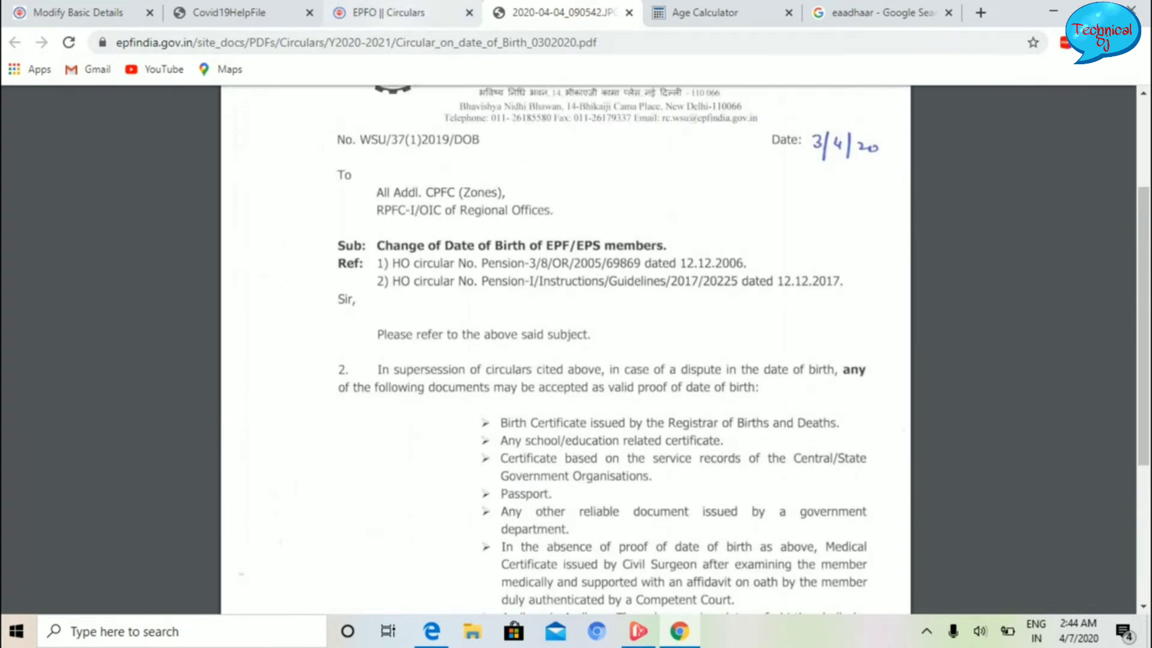
pyautogui.click(396, 12)
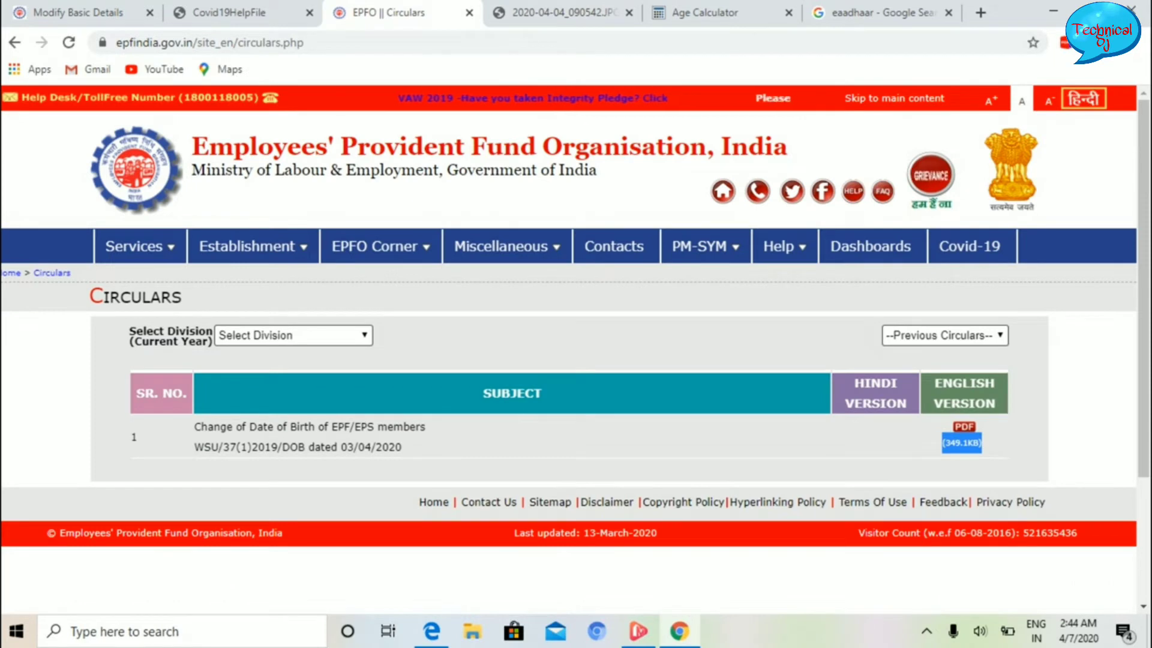
# Step: Reload the Modify Basic Details tab and follow the error page's 'Click here' link back to login
pyautogui.click(228, 12)
pyautogui.hotkey('ctrl', '1')
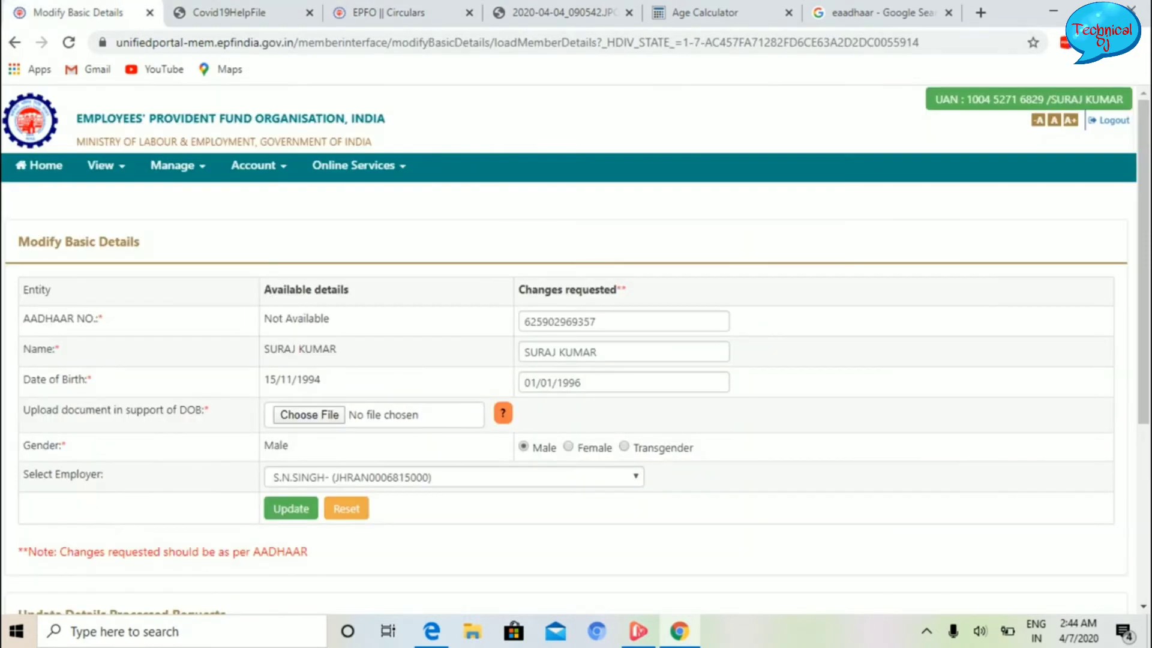
pyautogui.press('F5')
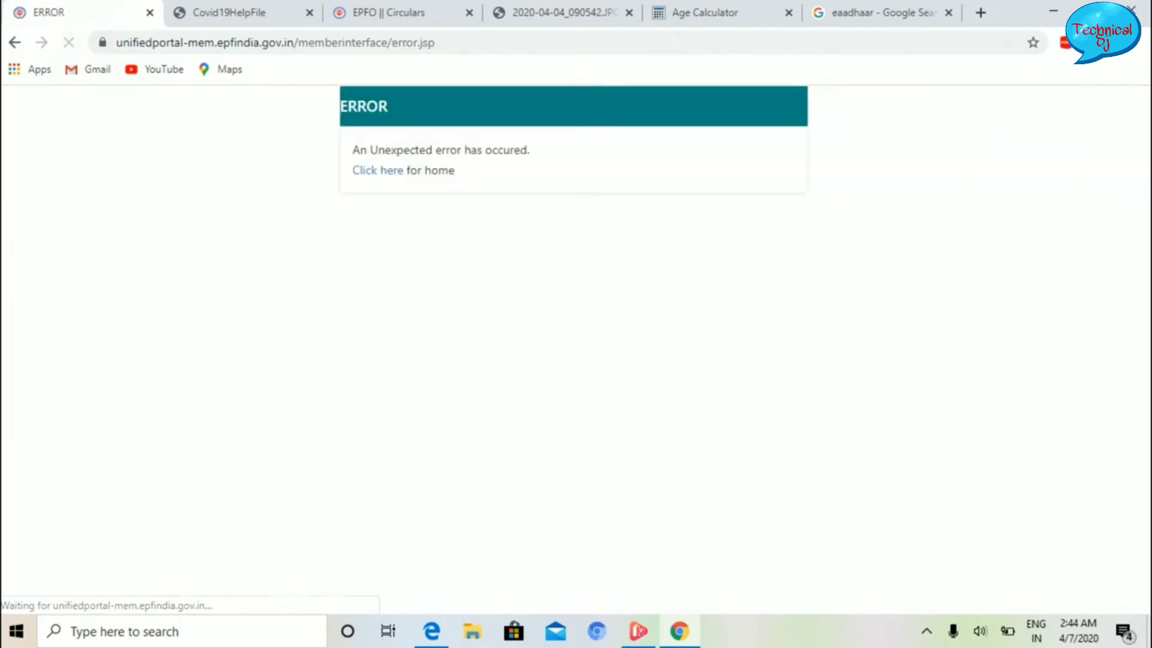
pyautogui.click(377, 170)
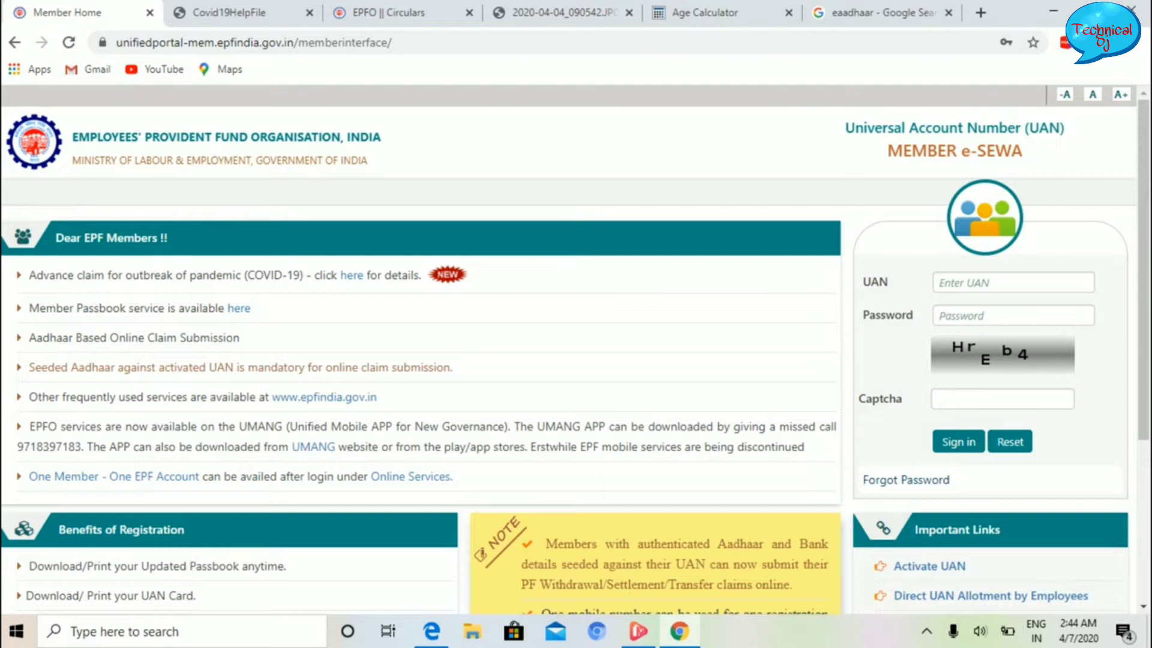
# Step: Fill the UAN and password from the saved autofill entry and move to the captcha
pyautogui.click(1013, 282)
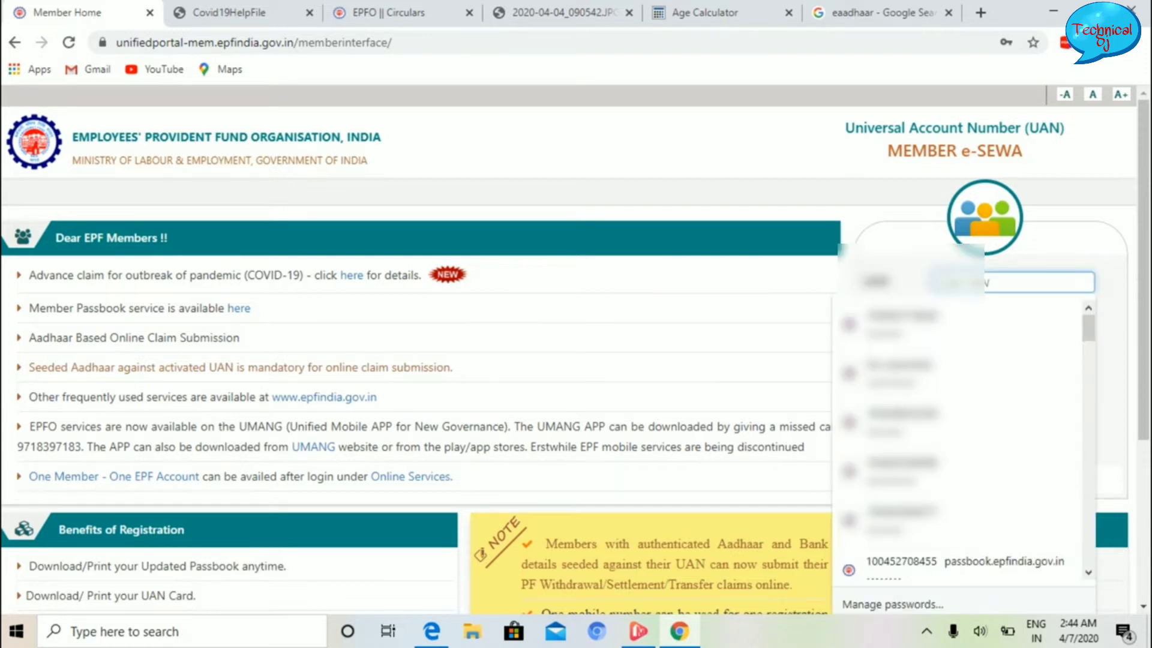
pyautogui.scroll(-1, 960, 438)
pyautogui.write('1')
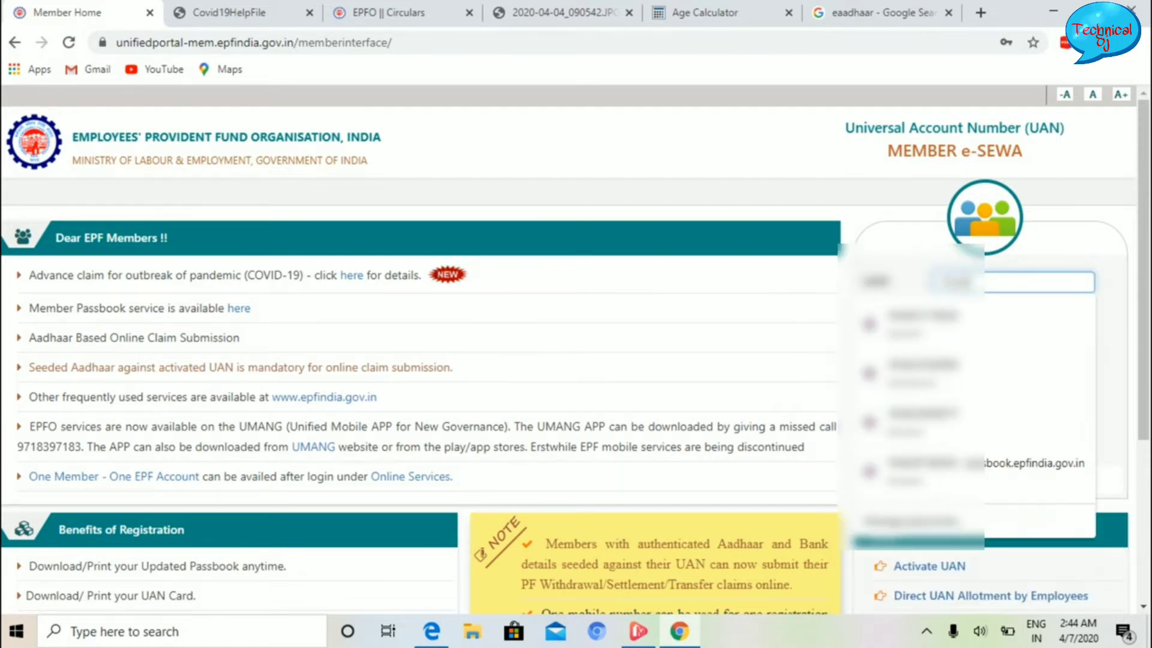
pyautogui.press('Down')
pyautogui.press('Return')
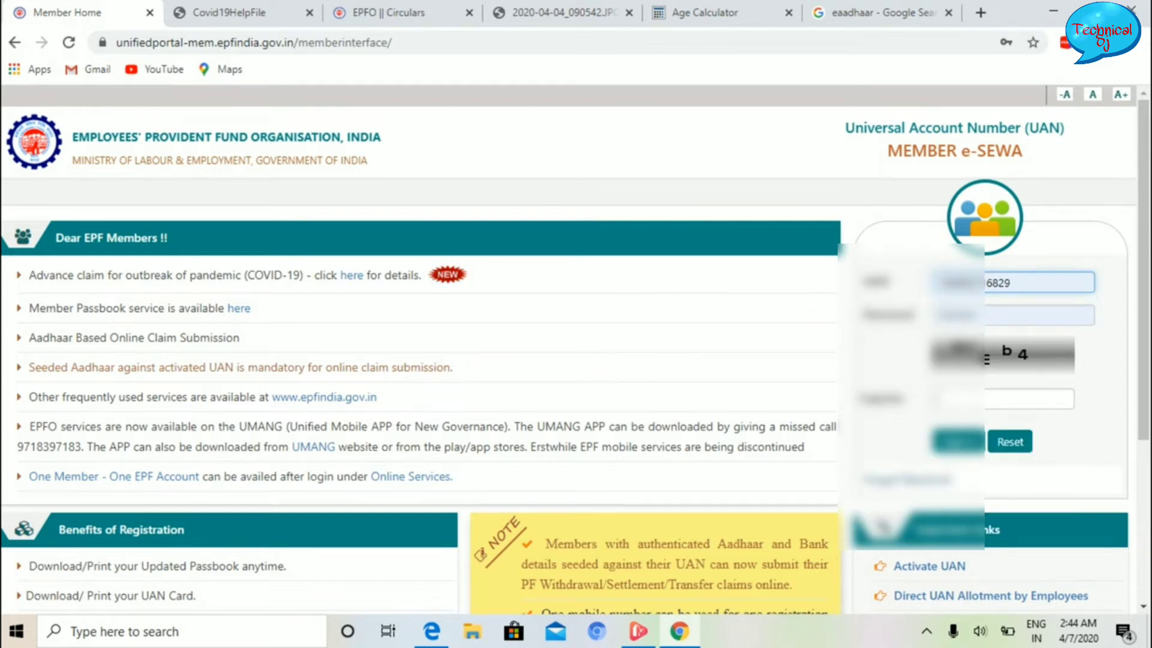
pyautogui.click(1002, 398)
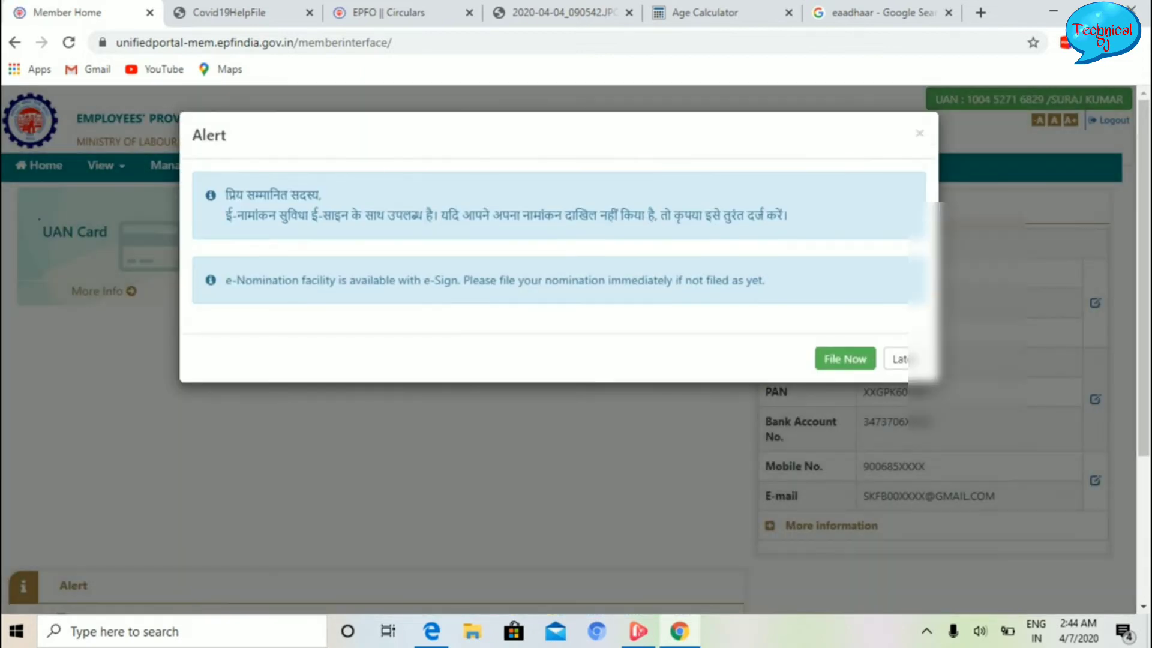
pyautogui.click(897, 358)
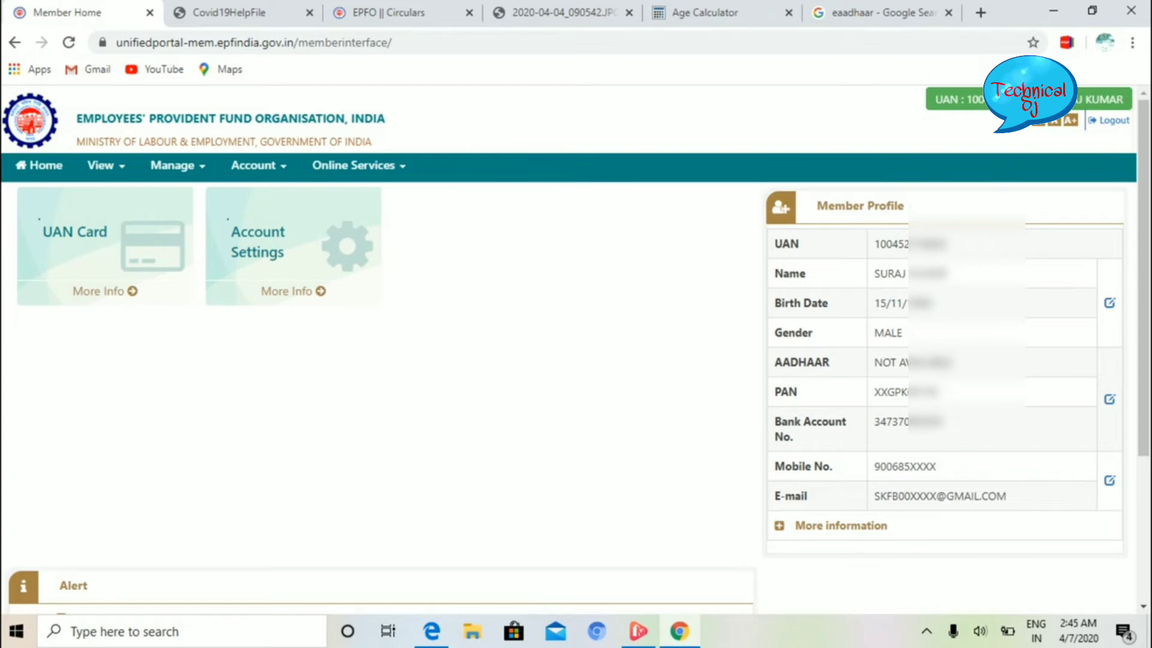
# Step: Open Manage > Basic Details and begin filling the Changes requested fields
pyautogui.click(177, 165)
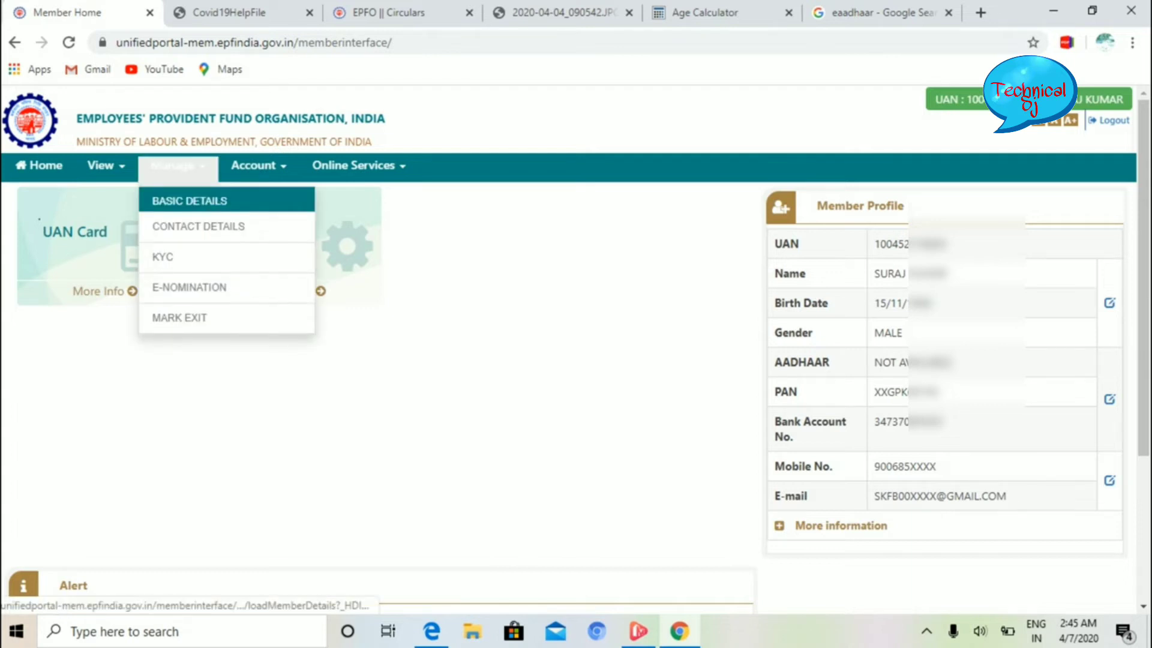
pyautogui.click(190, 200)
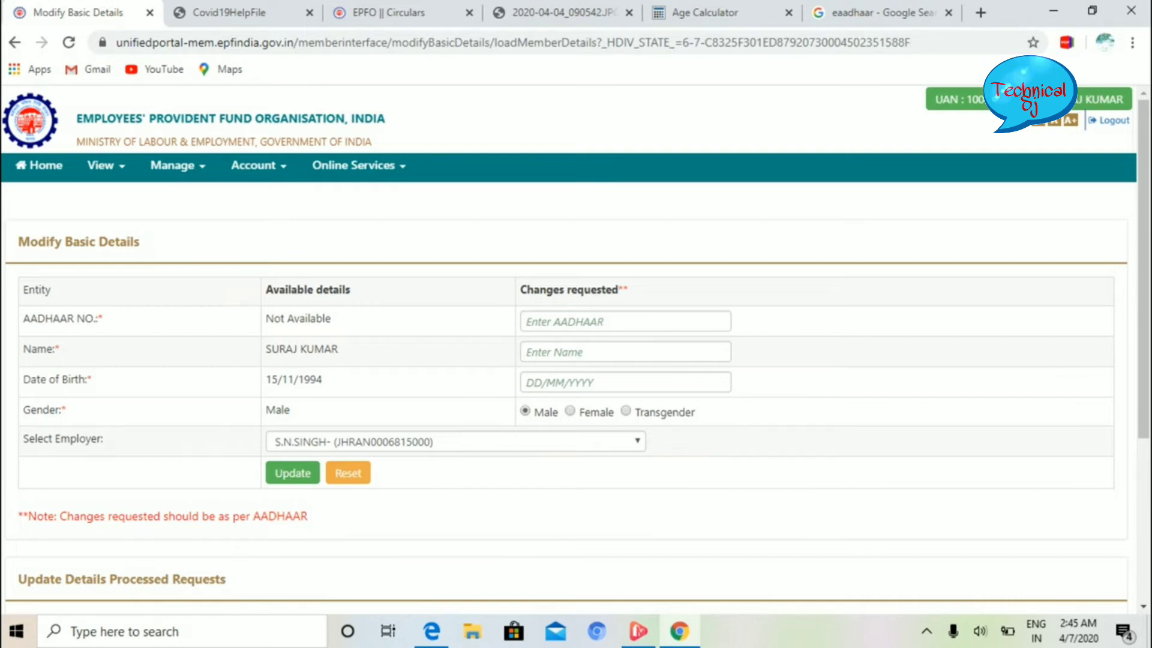
pyautogui.click(625, 321)
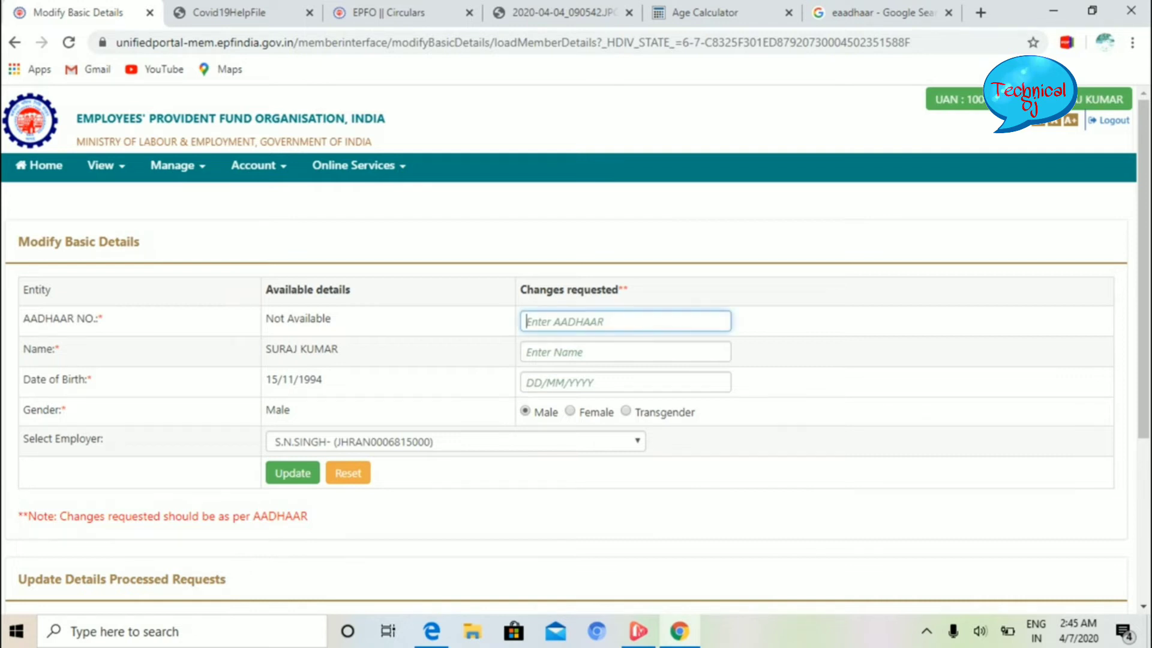
pyautogui.click(625, 352)
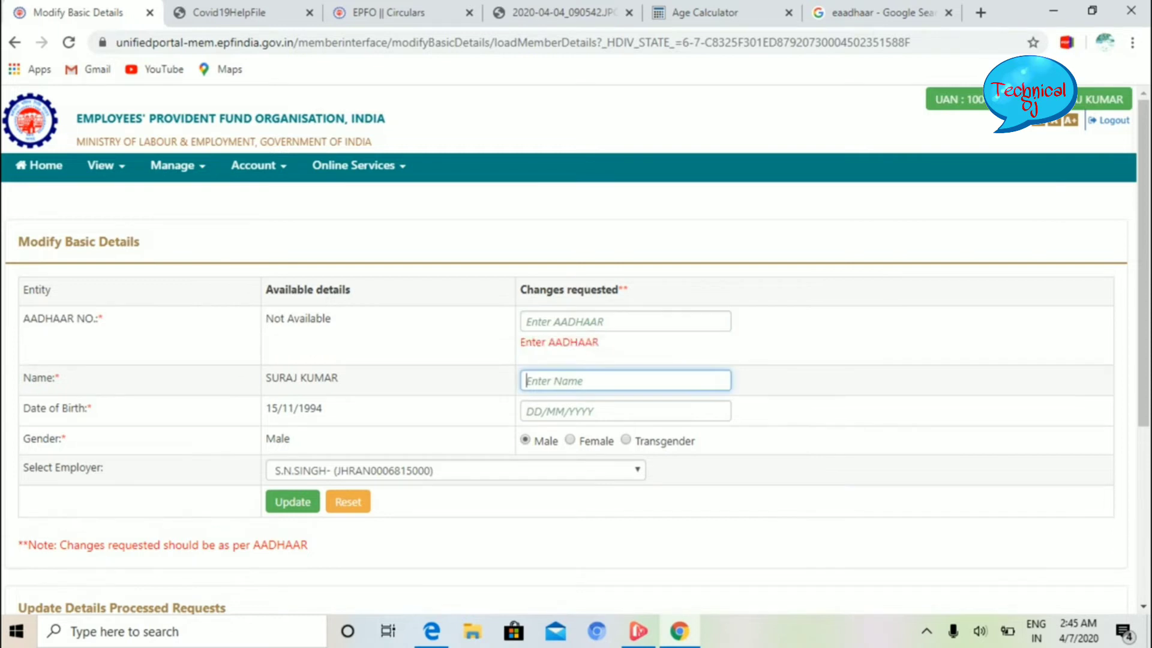
pyautogui.click(625, 352)
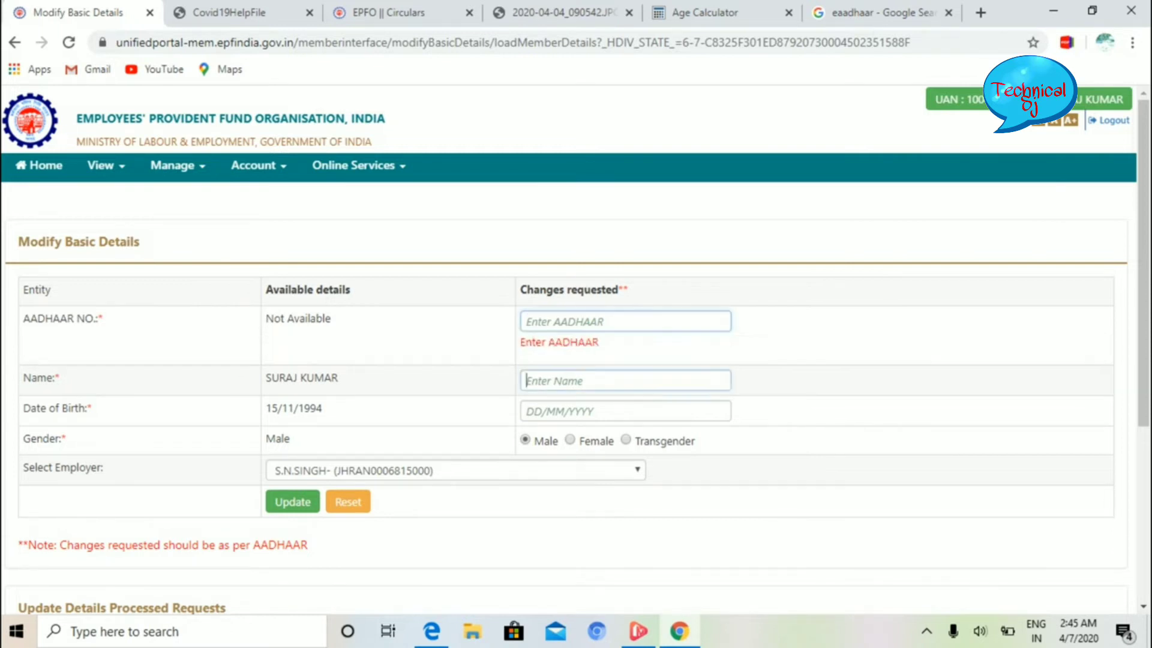
pyautogui.click(625, 440)
pyautogui.press('Tab')
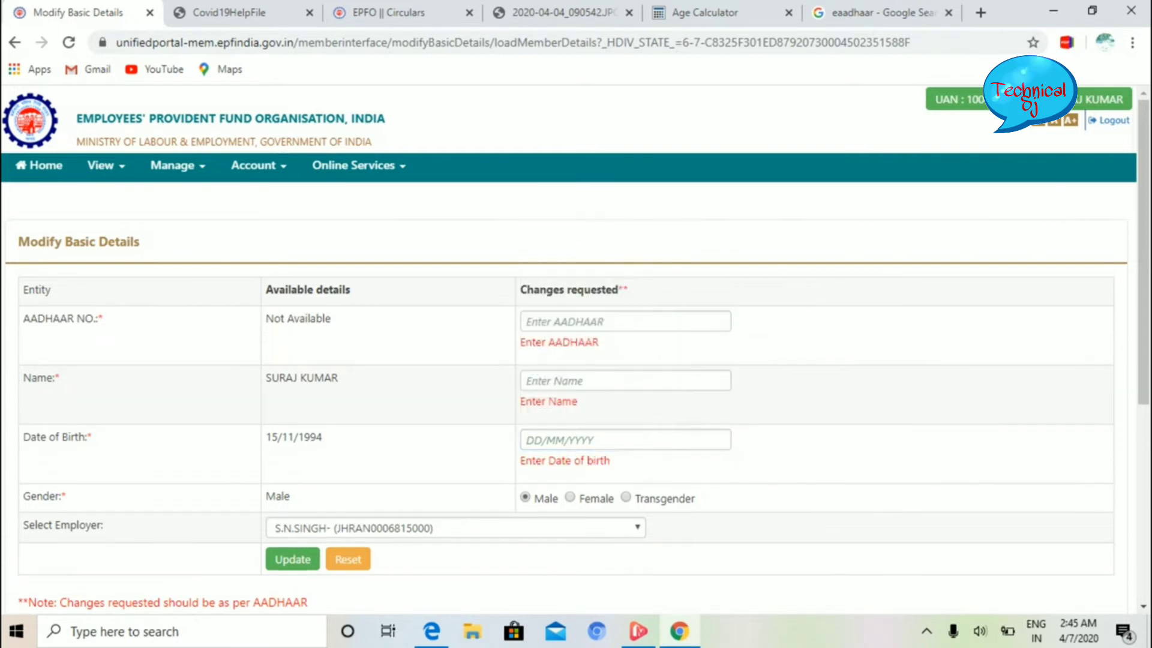
pyautogui.click(625, 321)
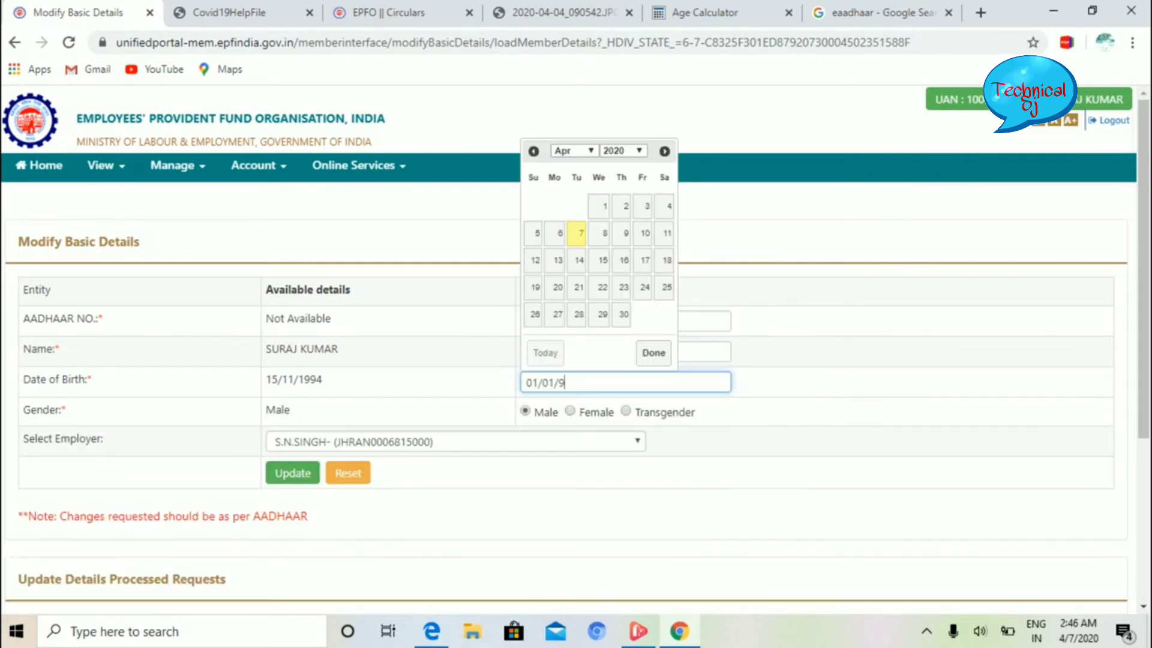
pyautogui.write('96')
pyautogui.press('Tab')
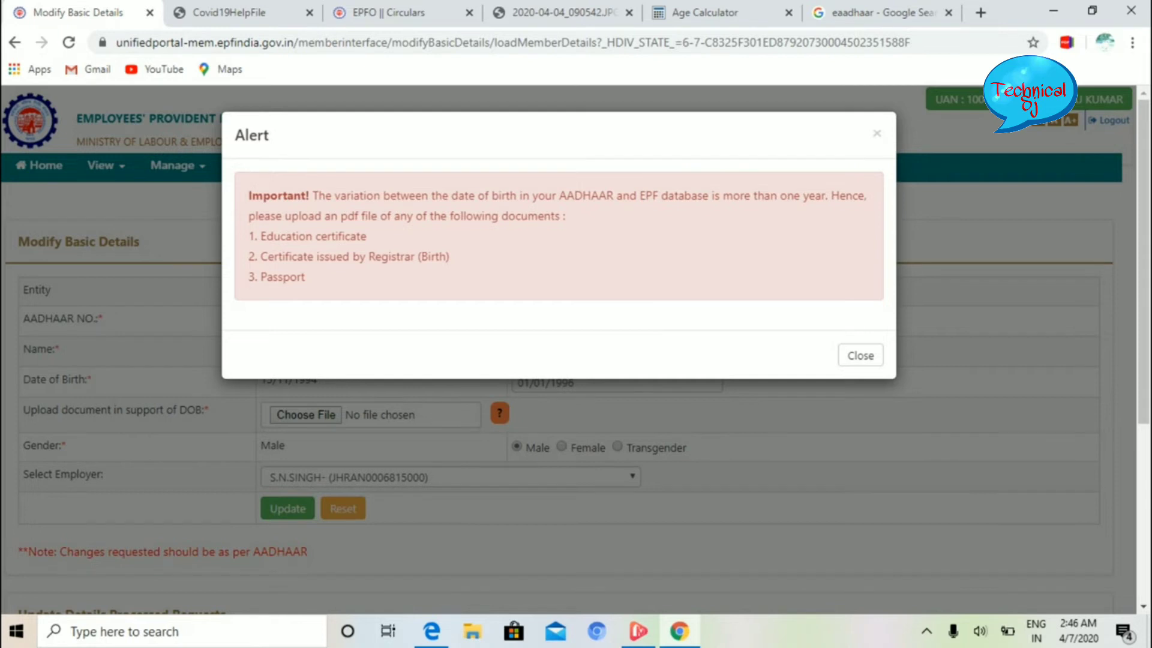
# Step: Close the birth-date alert, glance over the circular tabs, and return to the form
pyautogui.click(876, 134)
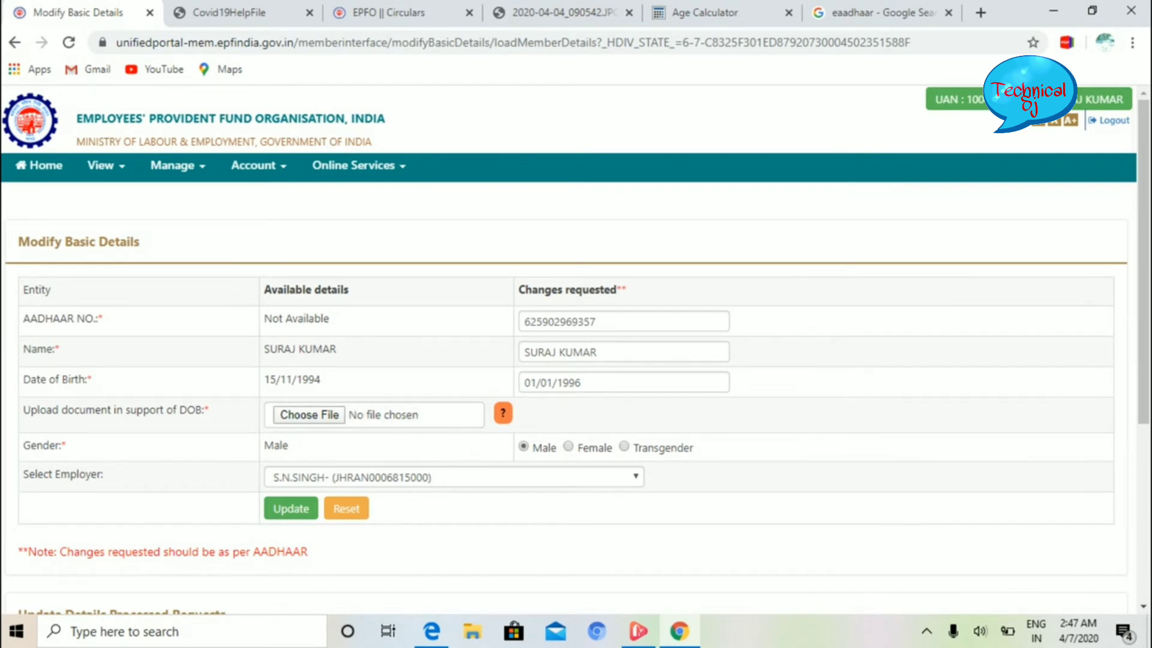
pyautogui.hotkey('ctrl', '3')
pyautogui.hotkey('ctrl', '4')
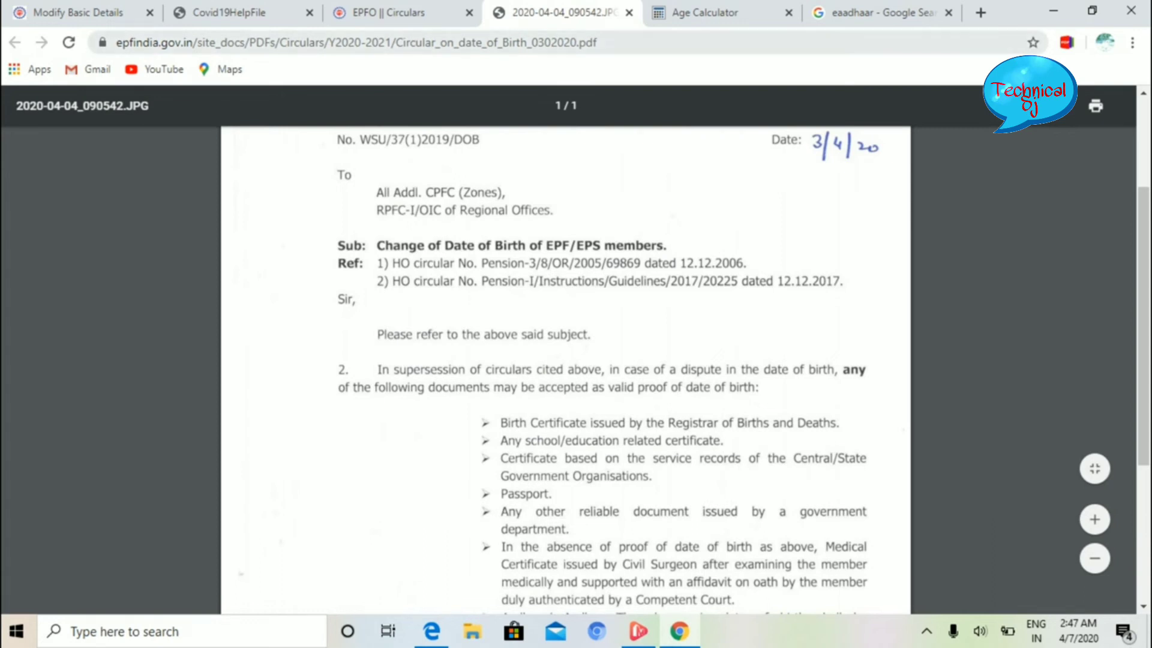
pyautogui.hotkey('ctrl', '3')
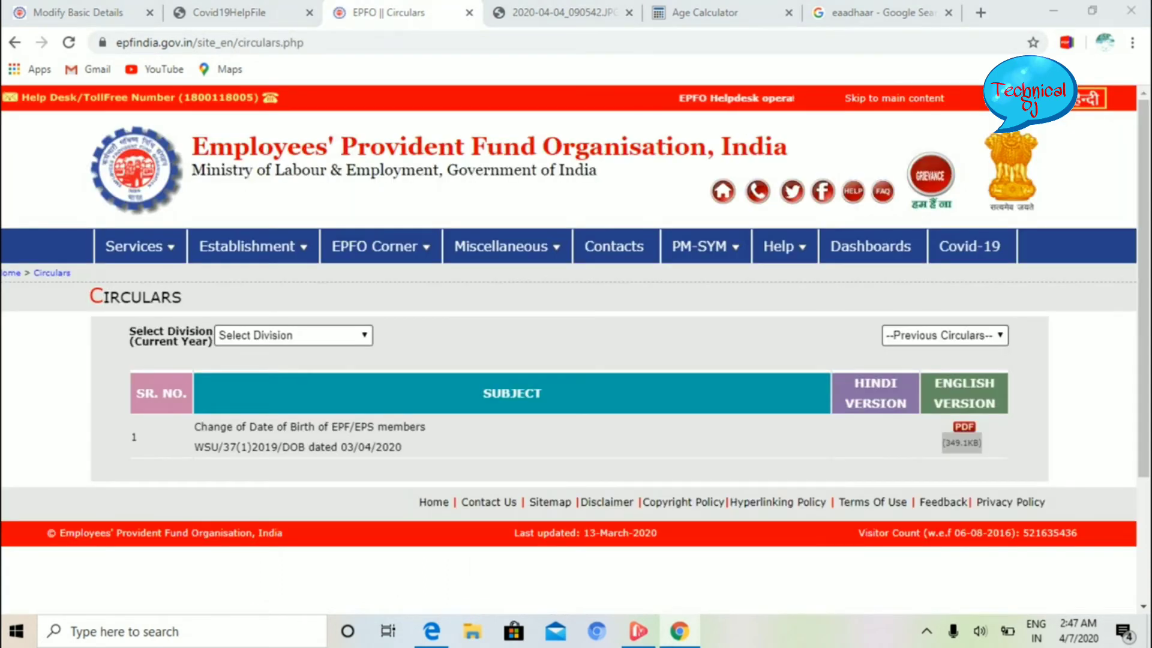
pyautogui.hotkey('ctrl', '1')
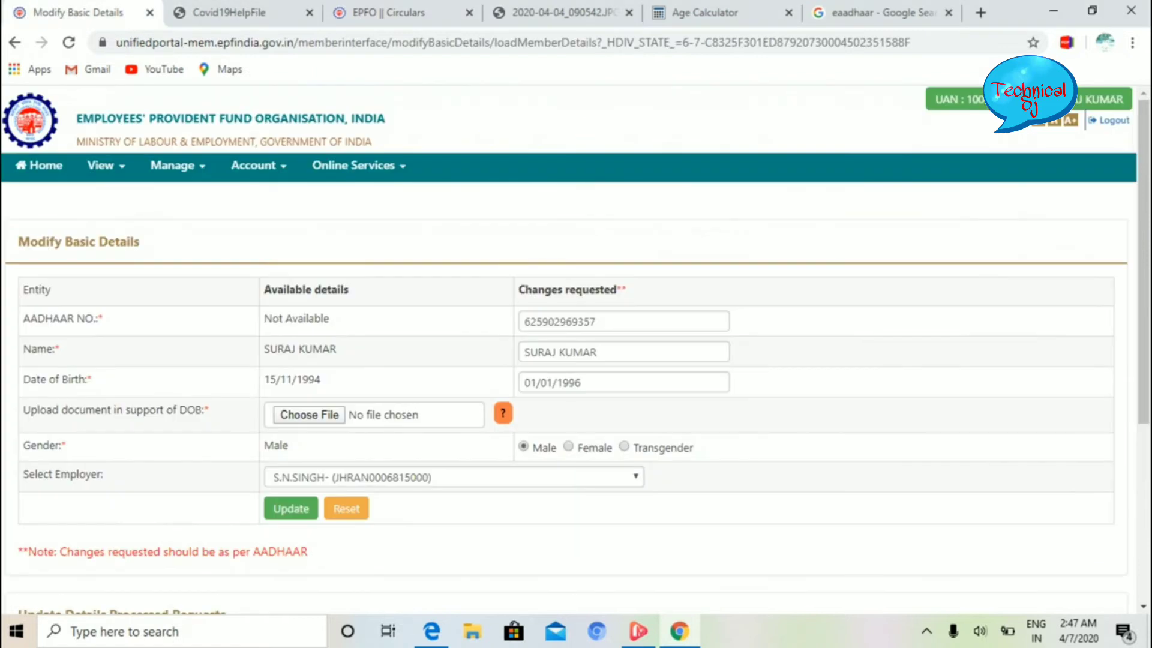
pyautogui.scroll(-1, 564, 396)
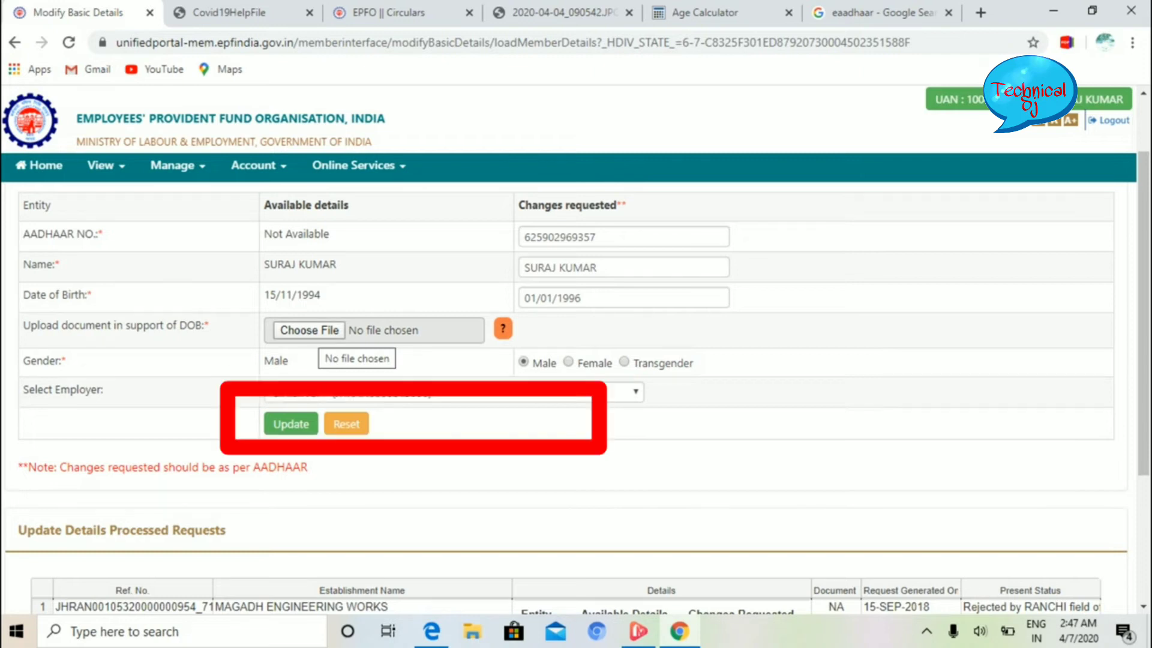
# Step: Attach the e-Aadhaar PDF from Downloads as the date-of-birth proof document
pyautogui.click(309, 330)
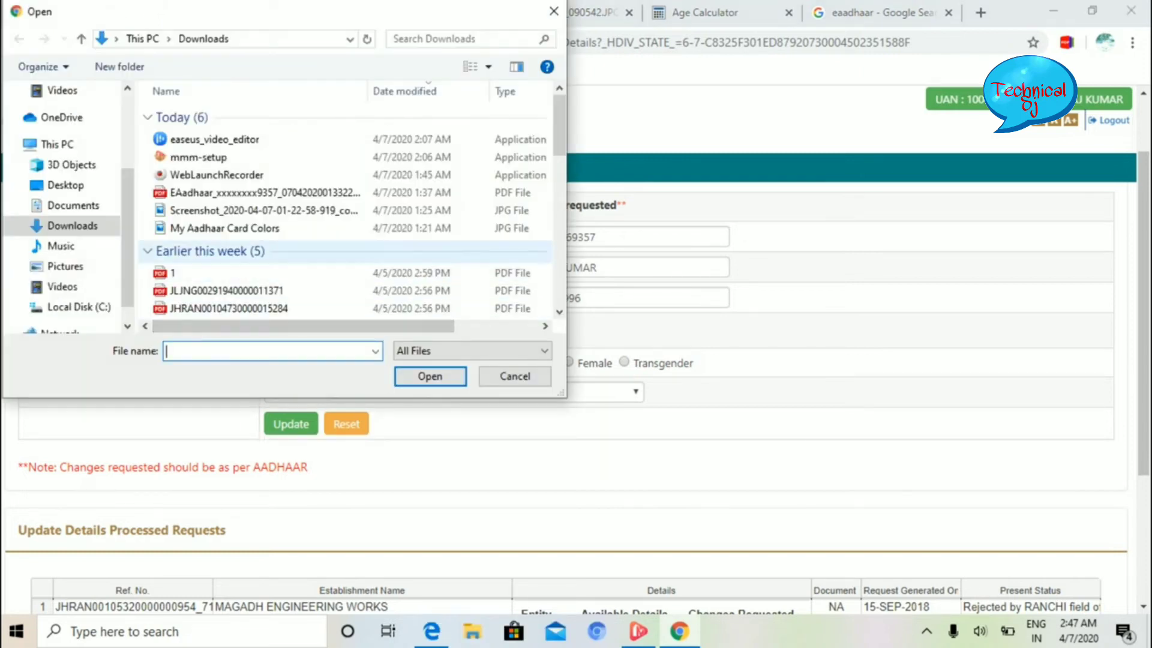
pyautogui.click(264, 192)
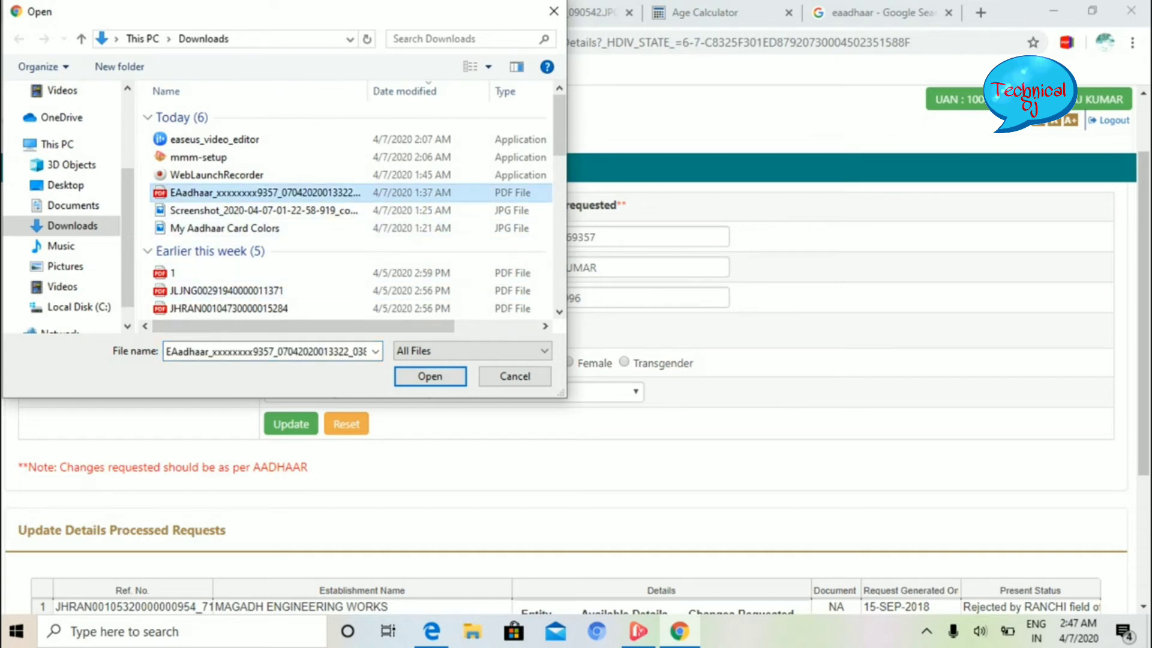
pyautogui.click(430, 376)
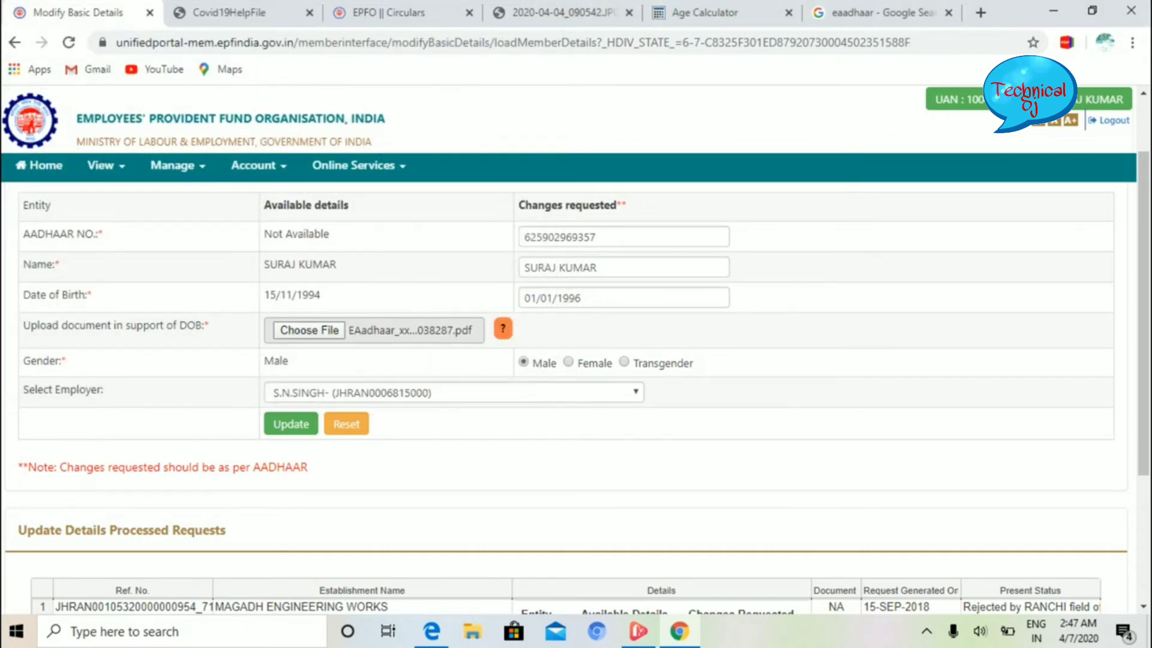
# Step: Rerun the eaadhaar Google search and open the official UIDAI website
pyautogui.click(882, 12)
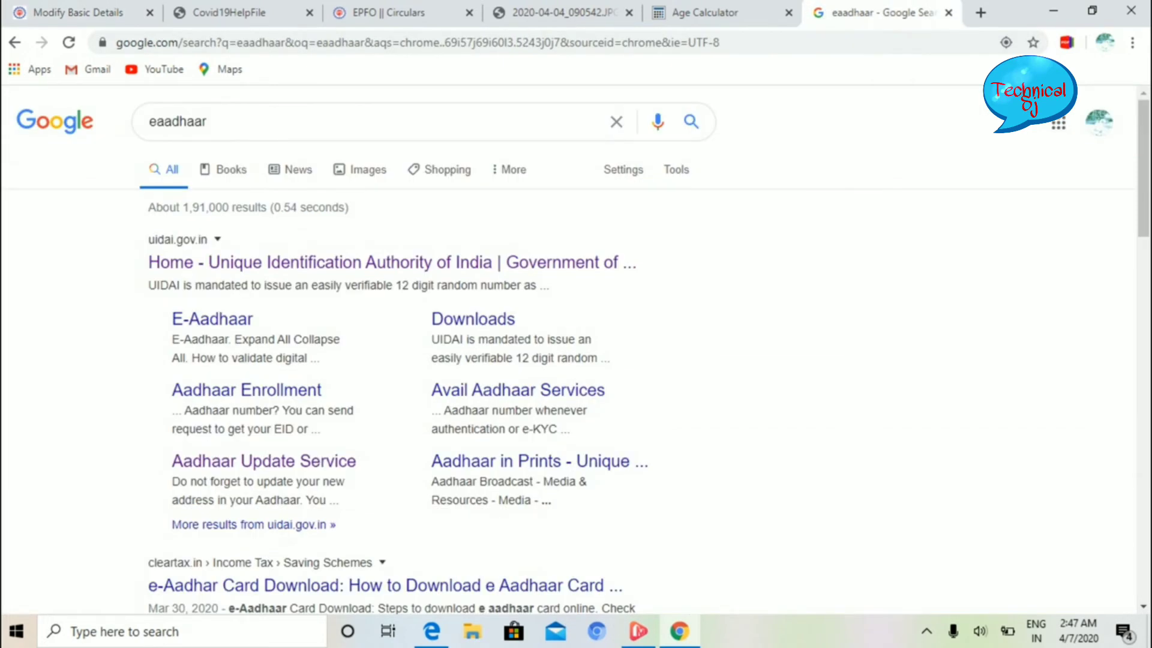
pyautogui.doubleClick(178, 121)
pyautogui.press('Return')
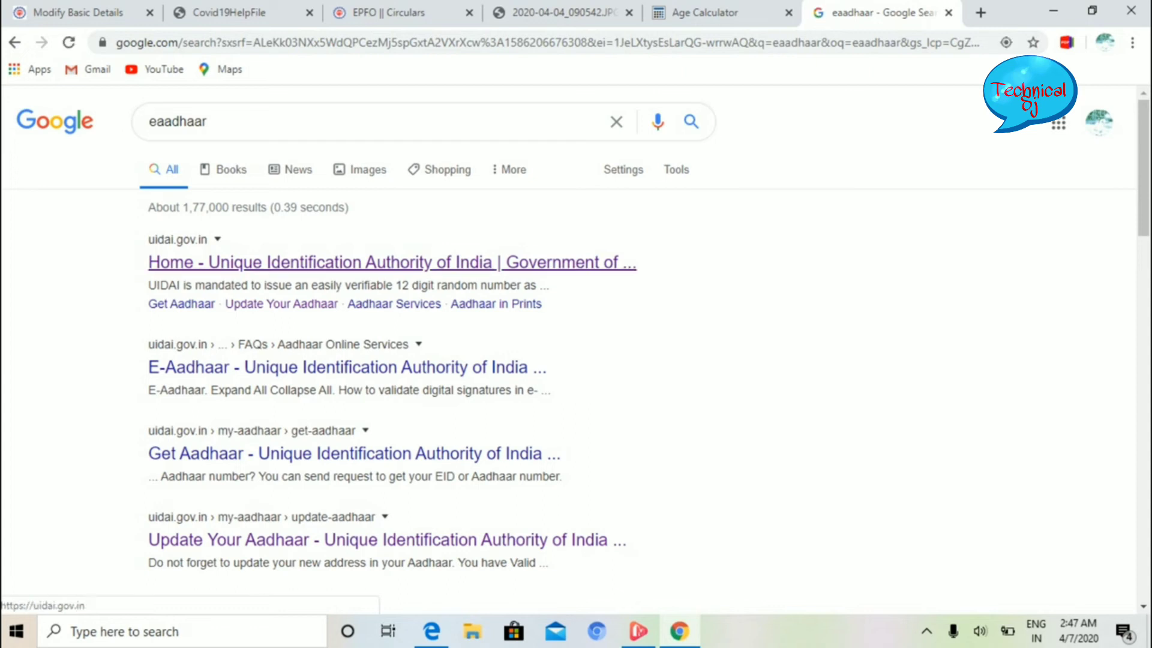
pyautogui.click(384, 262)
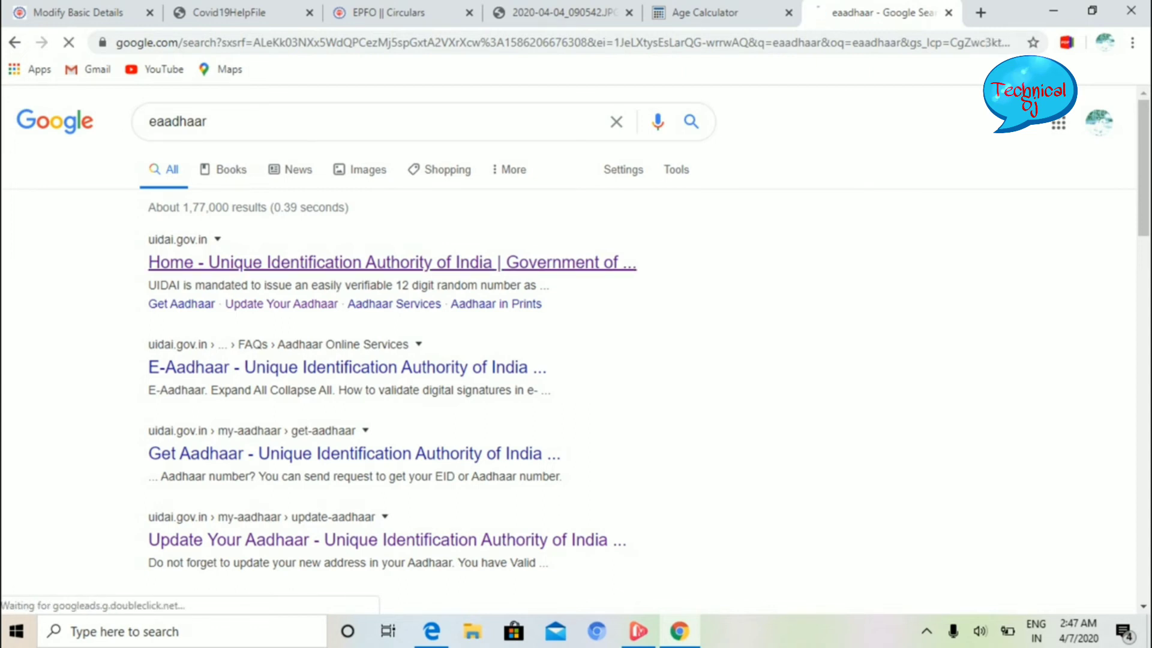
# Step: Look over the My Aadhaar > Download Aadhaar form, then return to EPFO Circulars
pyautogui.scroll(-3, 576, 300)
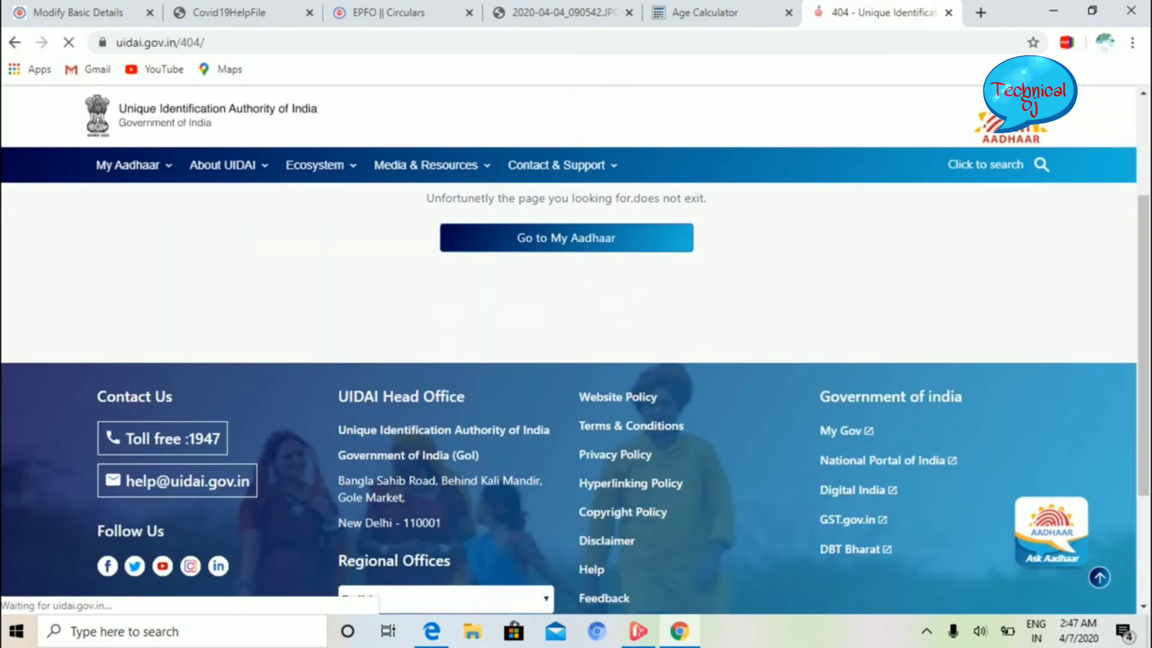
pyautogui.moveTo(127, 165)
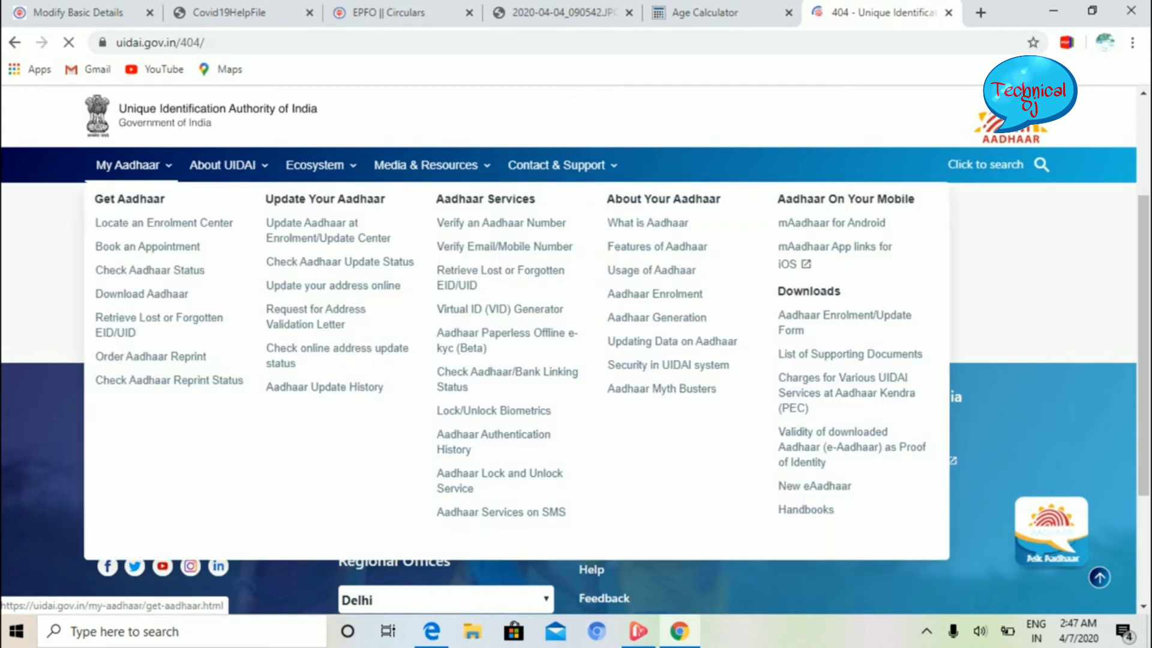
pyautogui.click(142, 293)
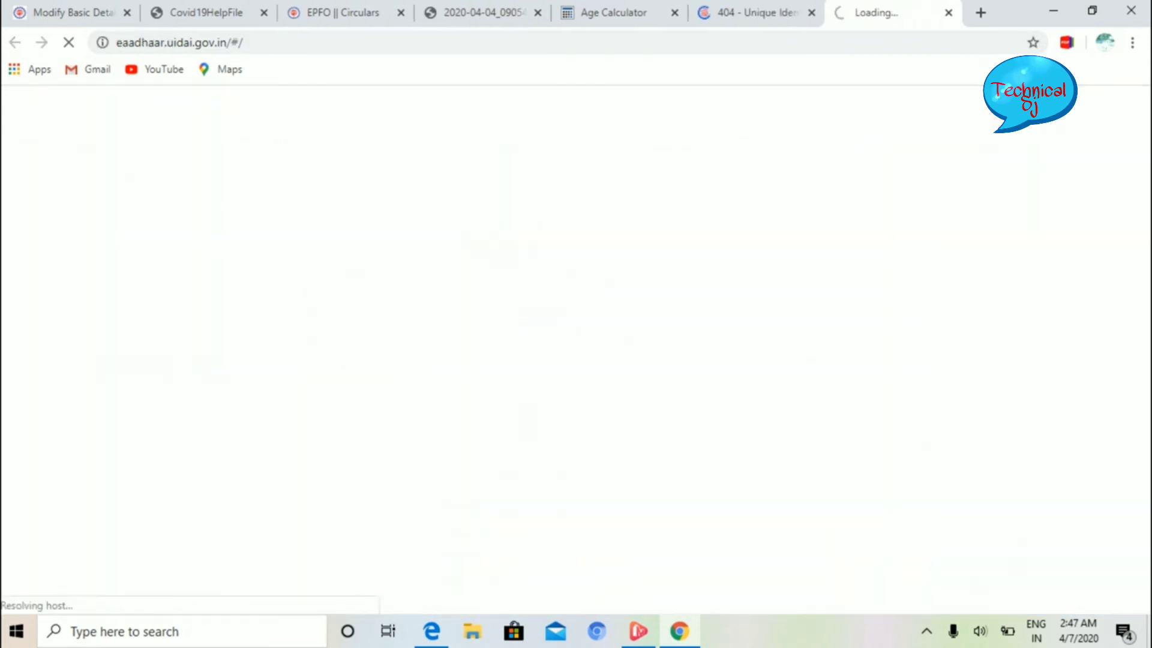
pyautogui.scroll(-2, 575, 360)
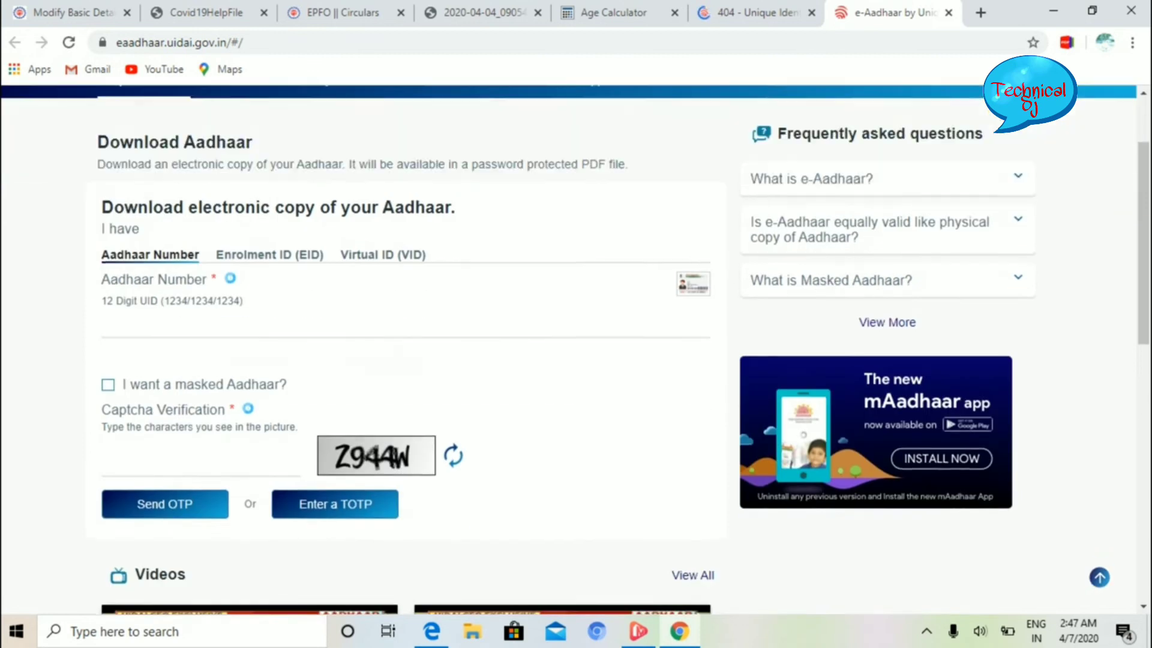
pyautogui.click(360, 315)
pyautogui.scroll(-1, 576, 360)
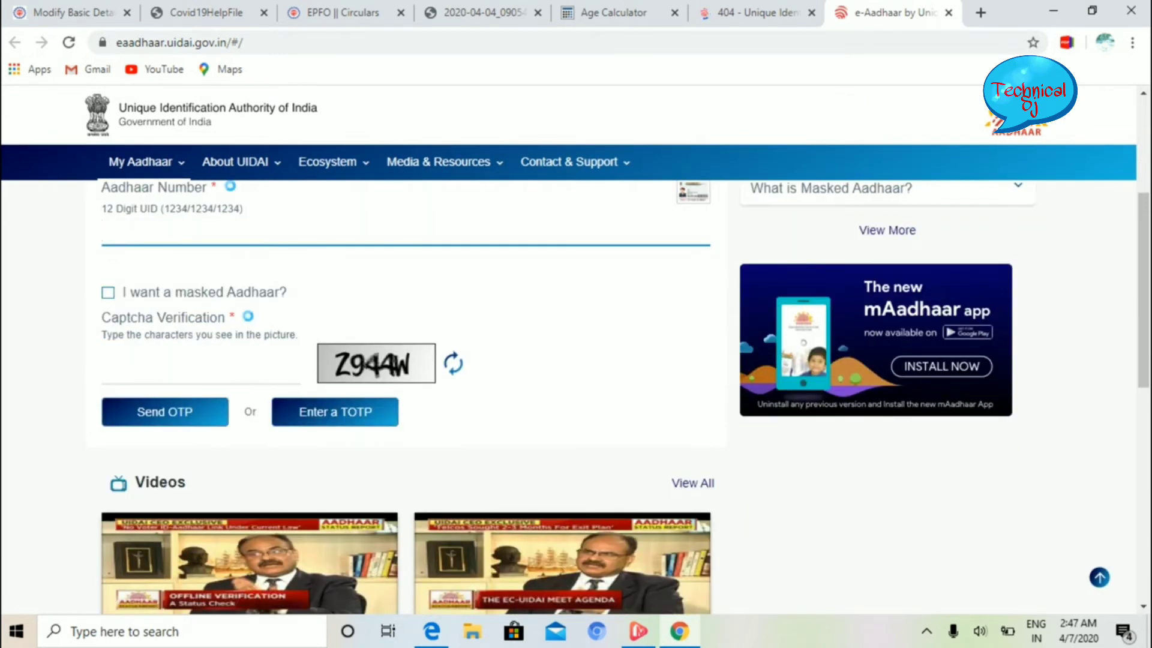
pyautogui.scroll(-1, 576, 396)
pyautogui.scroll(-2, 576, 396)
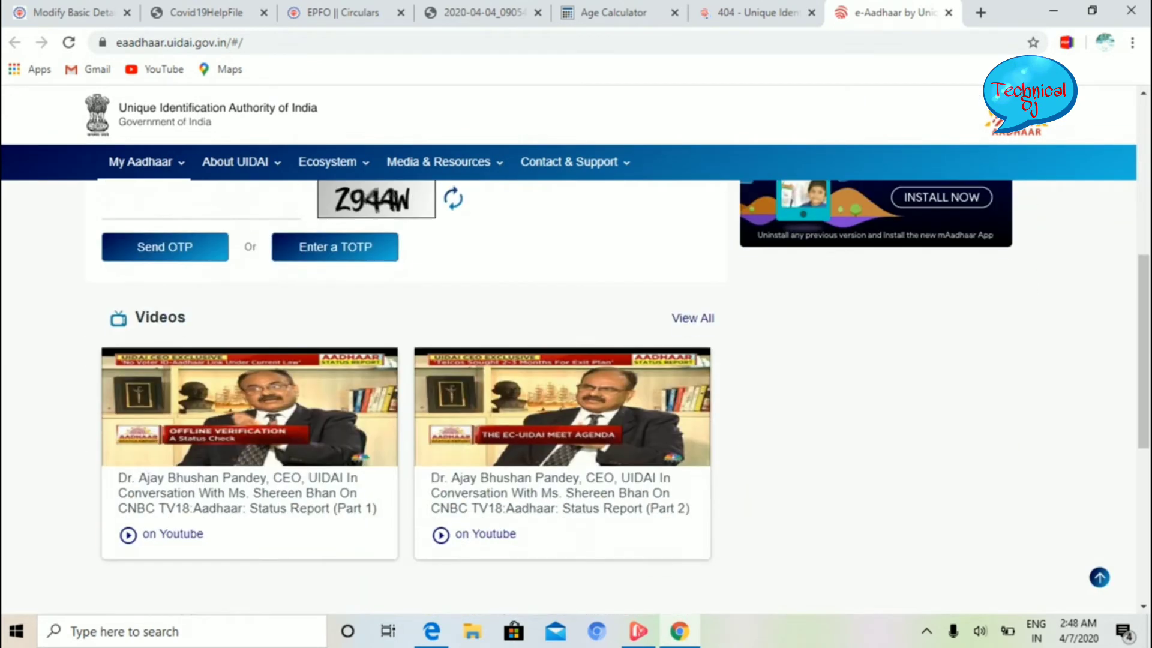
pyautogui.scroll(1, 576, 396)
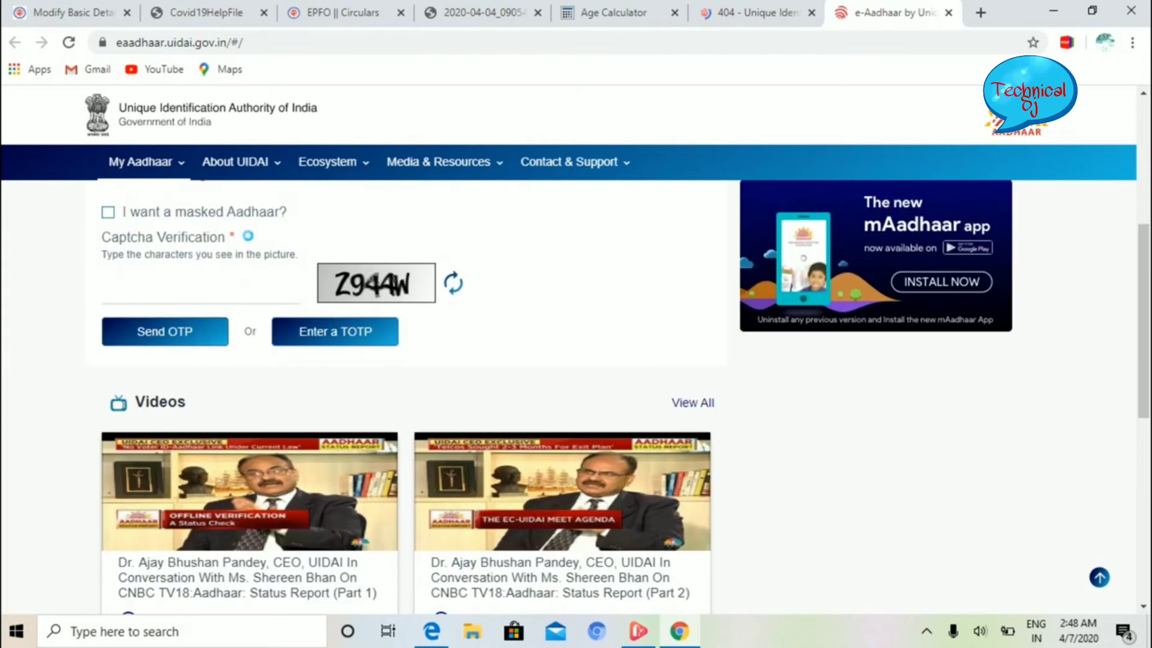
pyautogui.scroll(2, 576, 396)
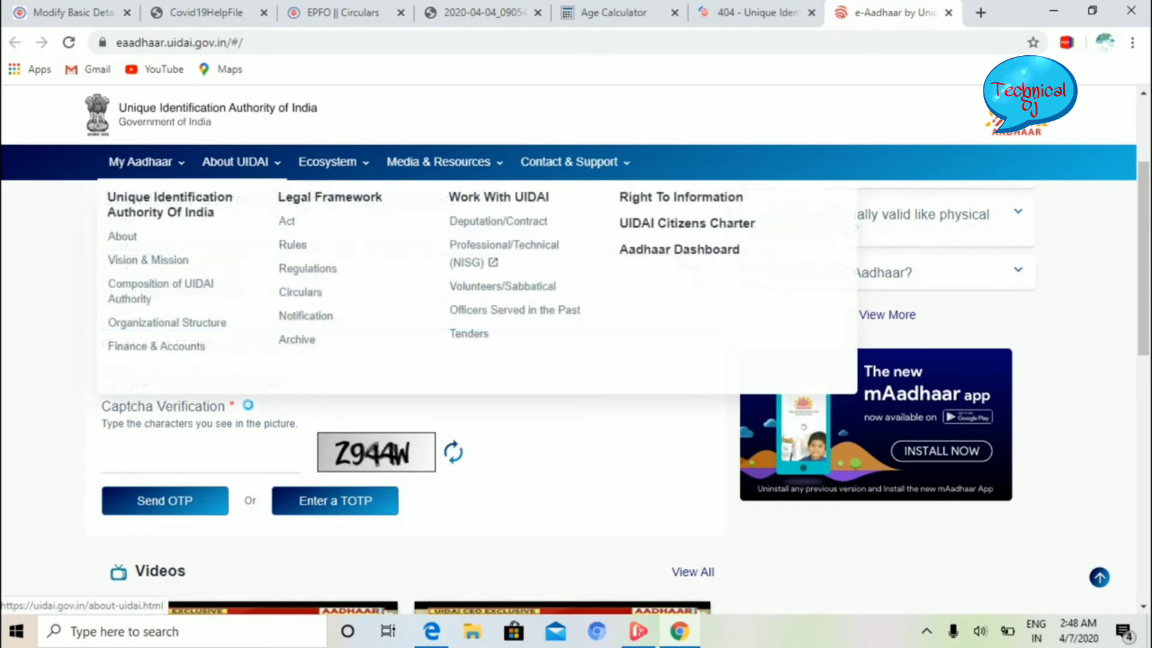
pyautogui.click(336, 12)
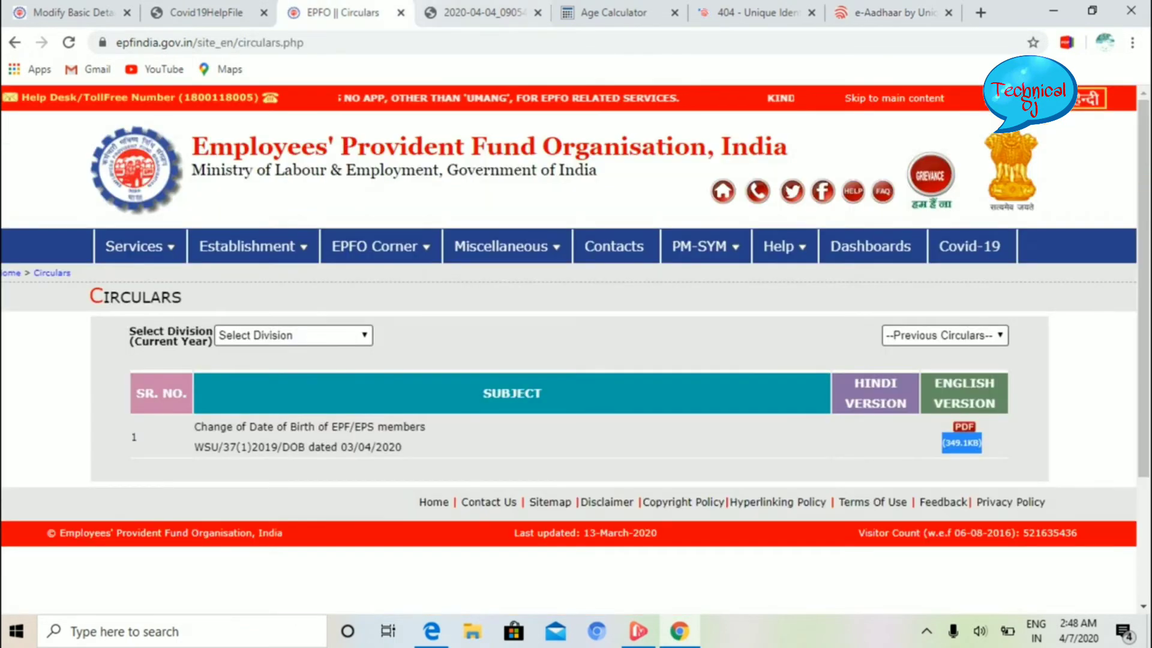
# Step: Select MAGADH ENGINEERING WORKS as employer and click Update to review the changes
pyautogui.hotkey('ctrl', '1')
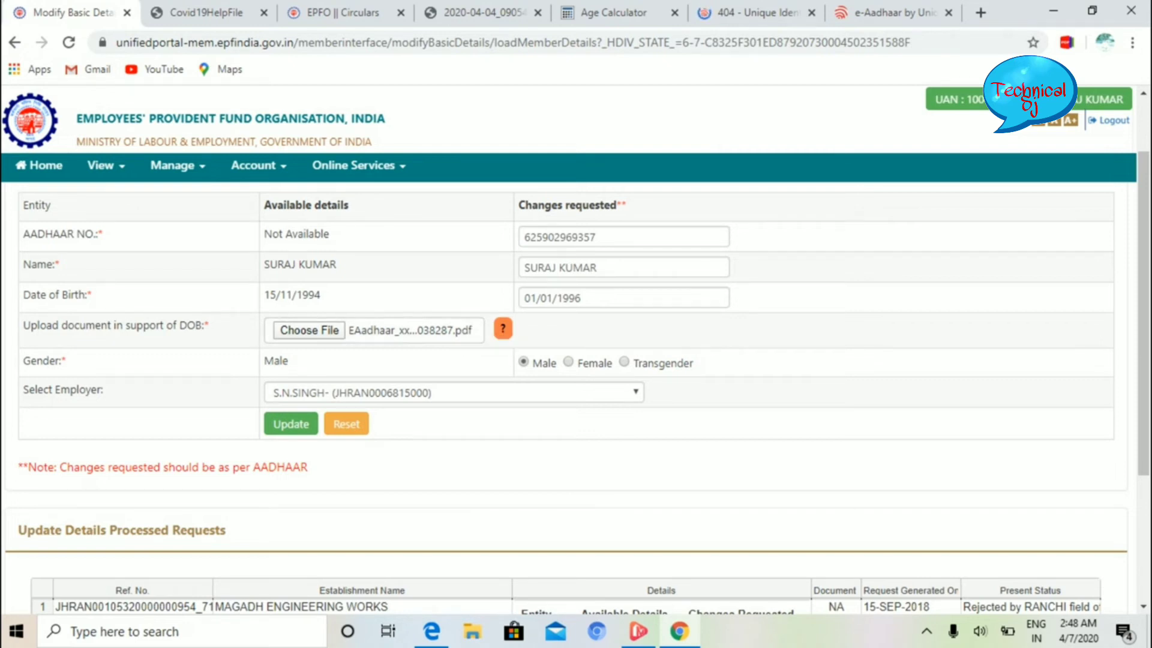
pyautogui.click(454, 393)
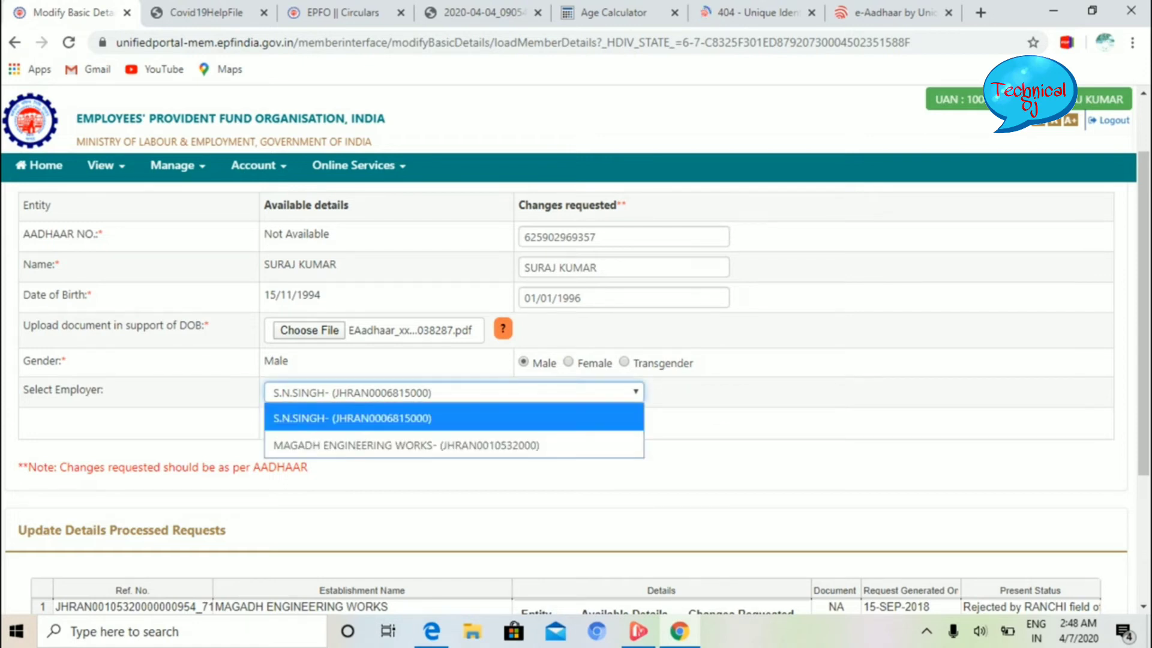
pyautogui.press('Down')
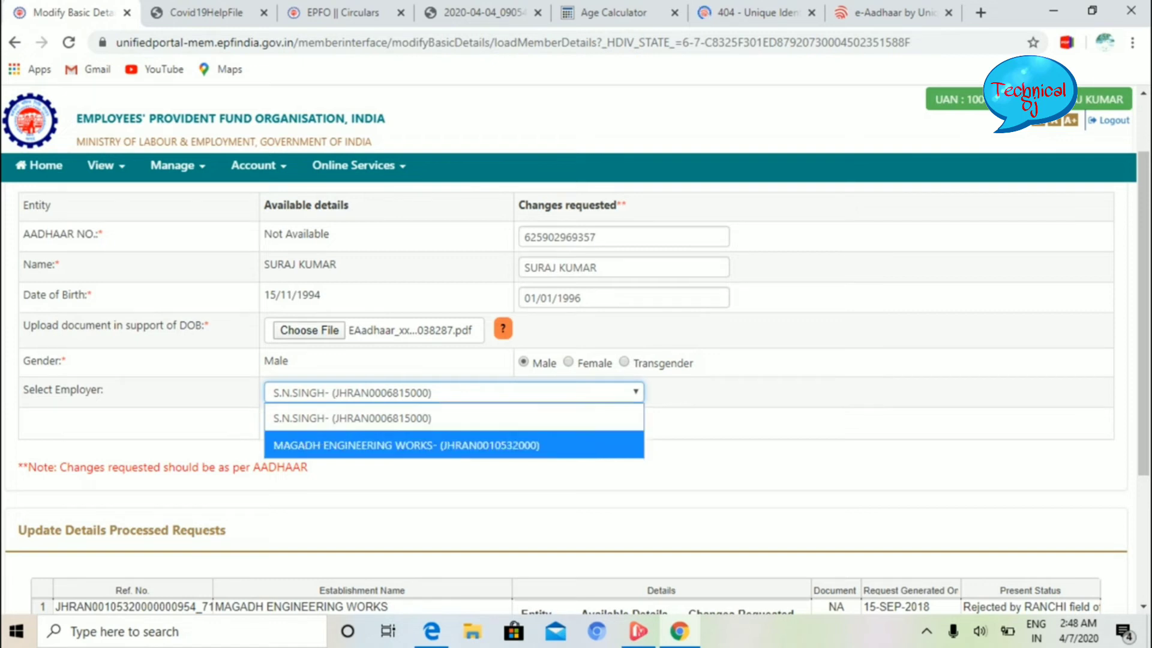
pyautogui.press('Return')
pyautogui.scroll(-1, 290, 339)
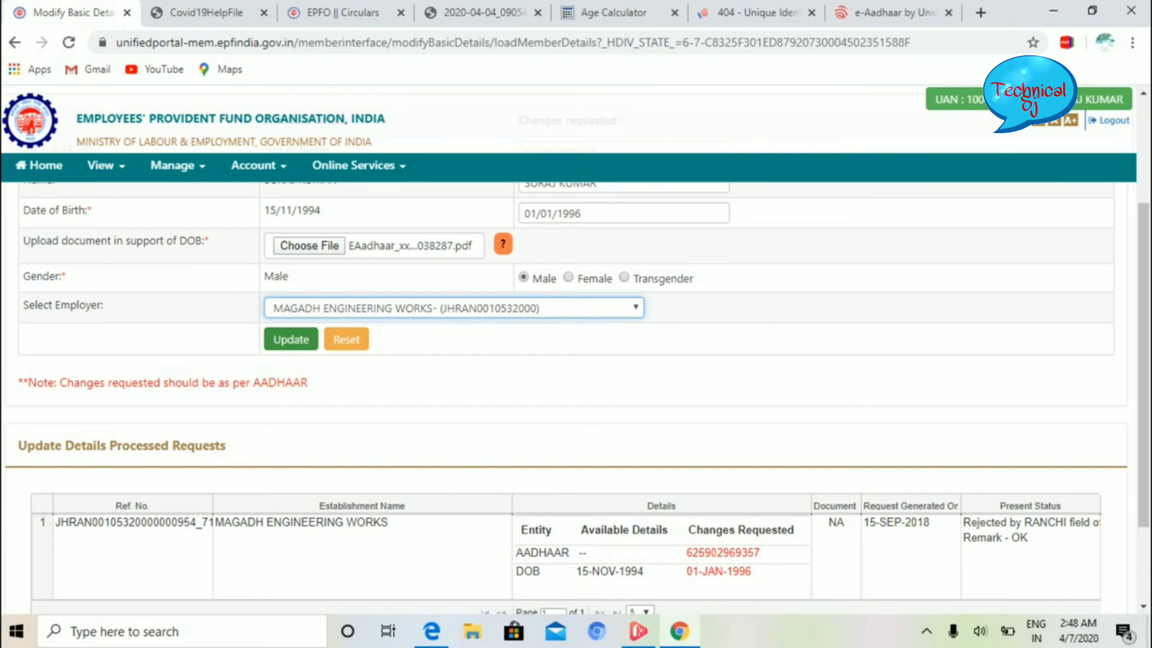
pyautogui.click(290, 339)
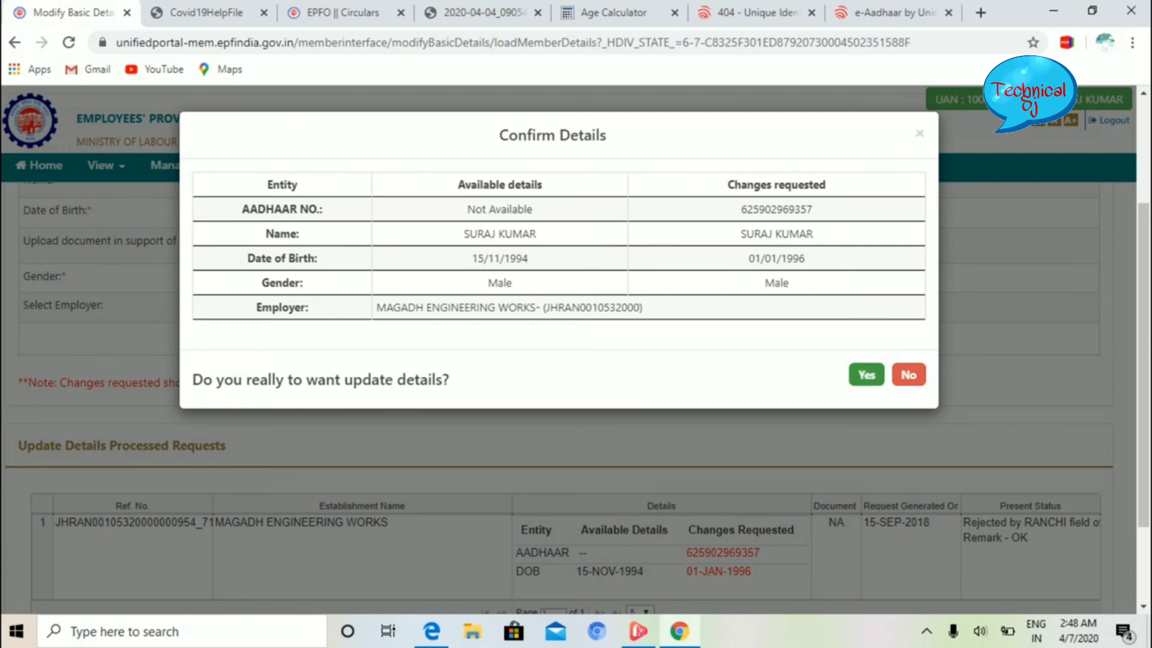
# Step: Confirm the details update with Yes, then switch to the Age Calculator tab
pyautogui.click(866, 375)
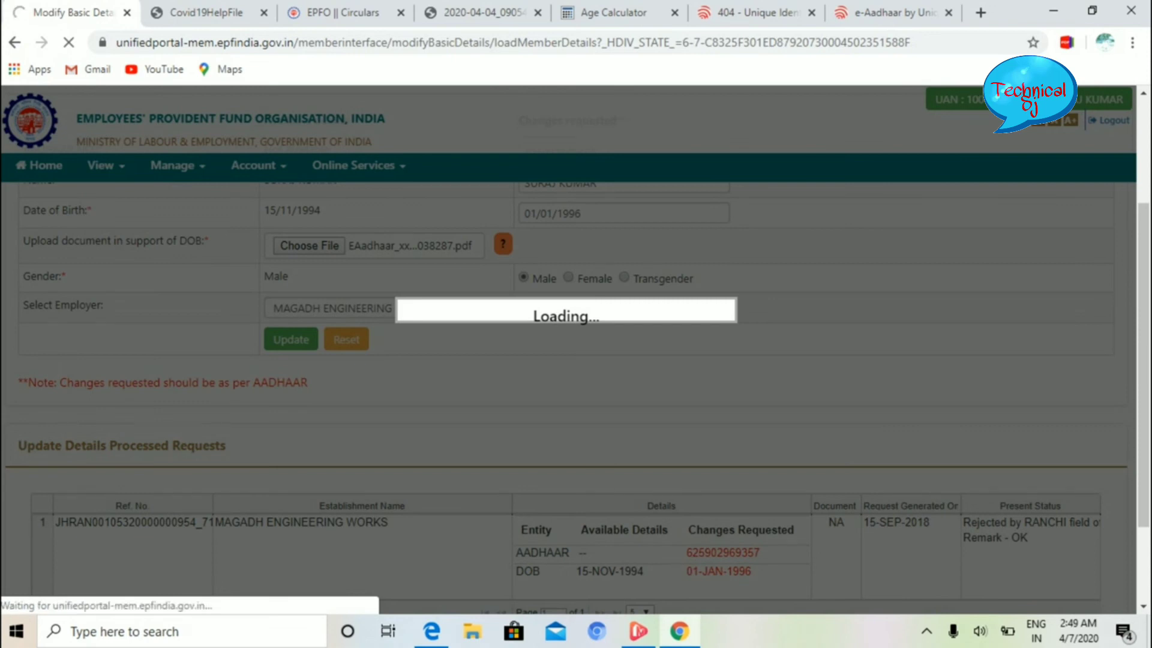
pyautogui.click(612, 12)
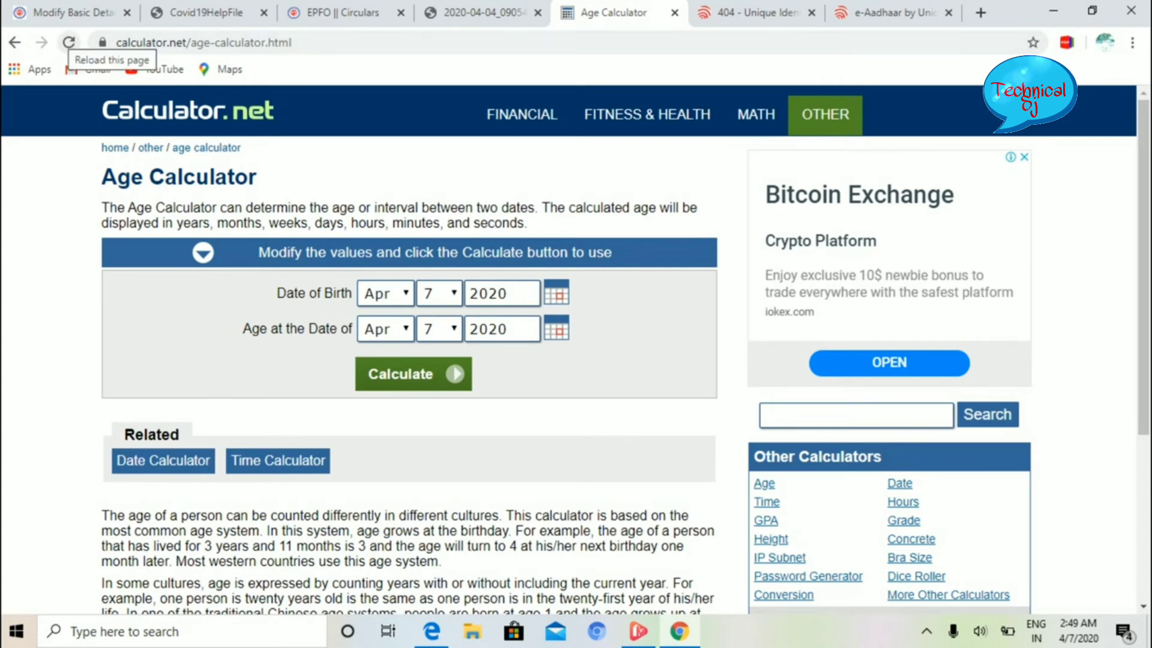
# Step: Reload the age calculator, glance at the uploading EPFO form, then come back
pyautogui.click(69, 42)
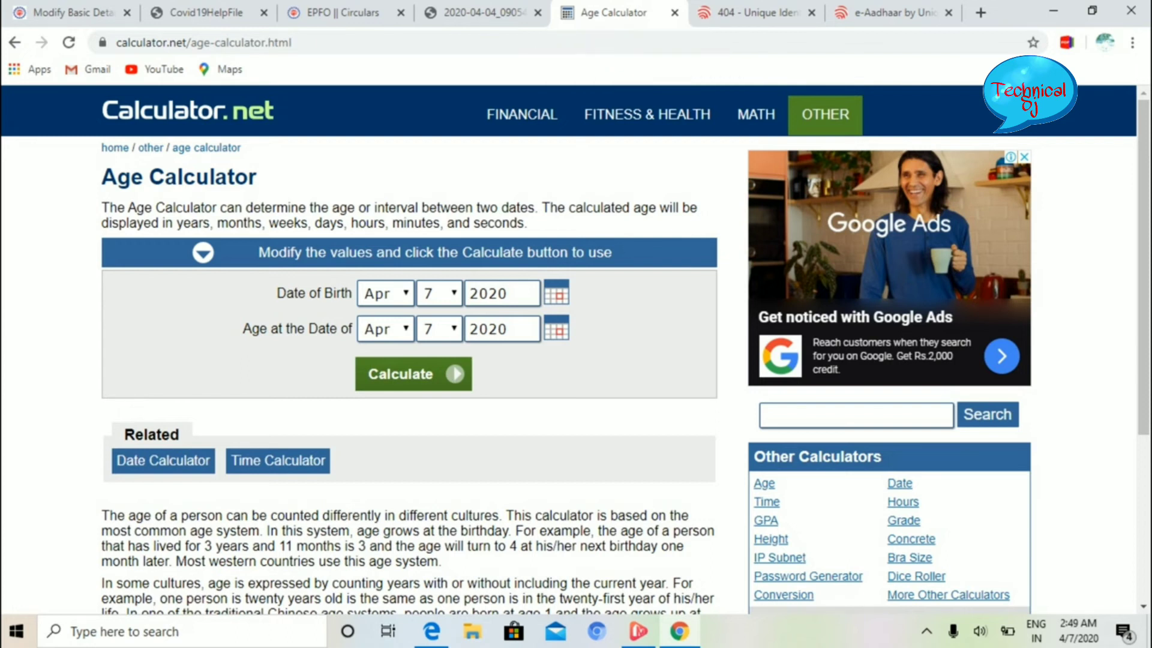
pyautogui.click(385, 293)
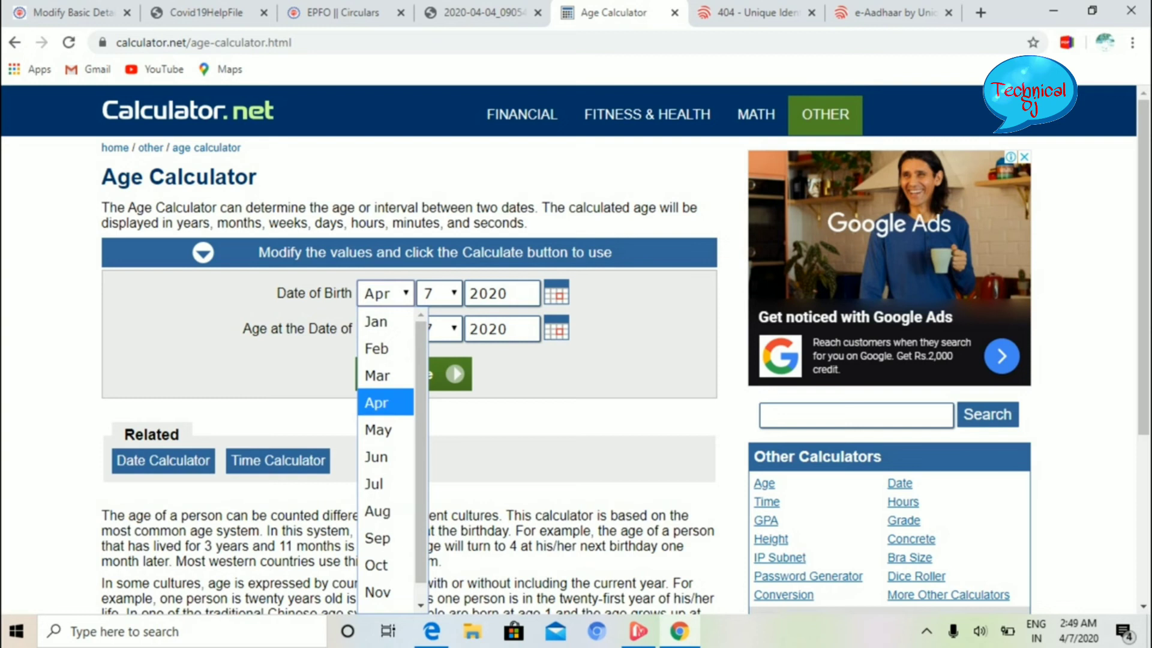
pyautogui.click(204, 12)
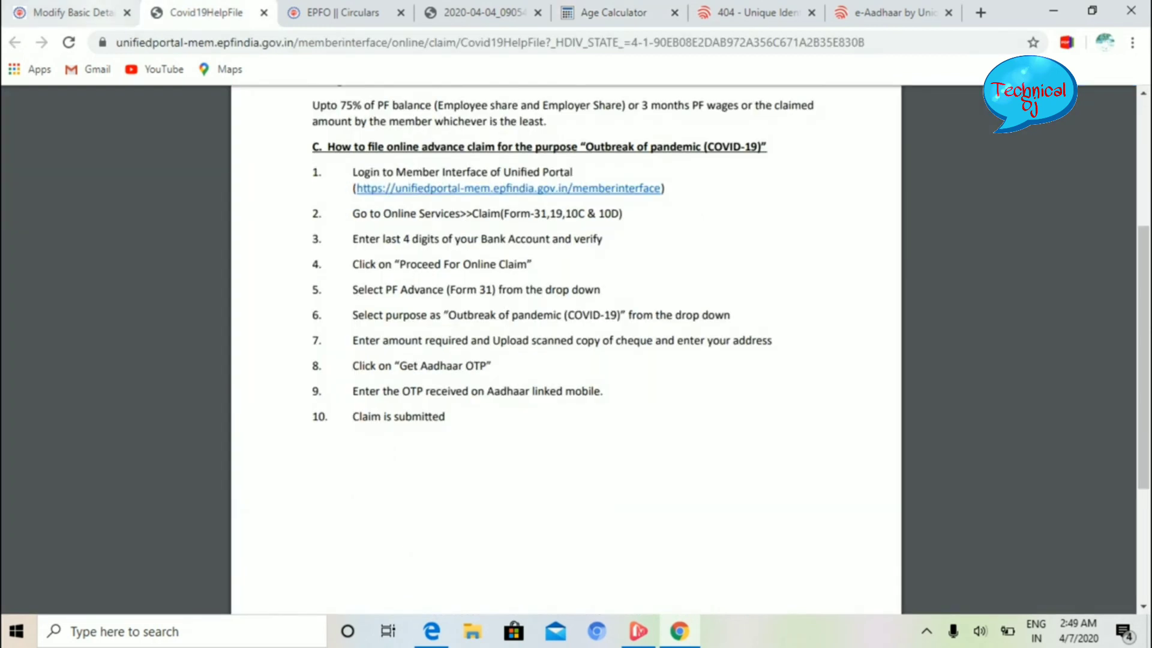
pyautogui.click(96, 14)
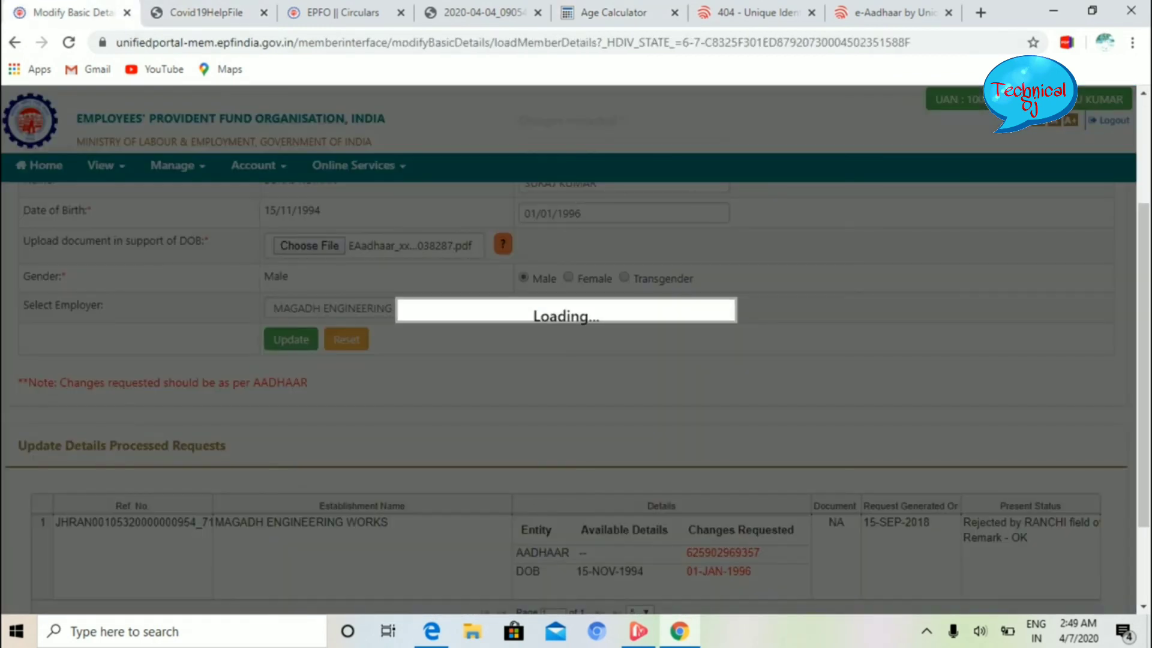
pyautogui.click(612, 12)
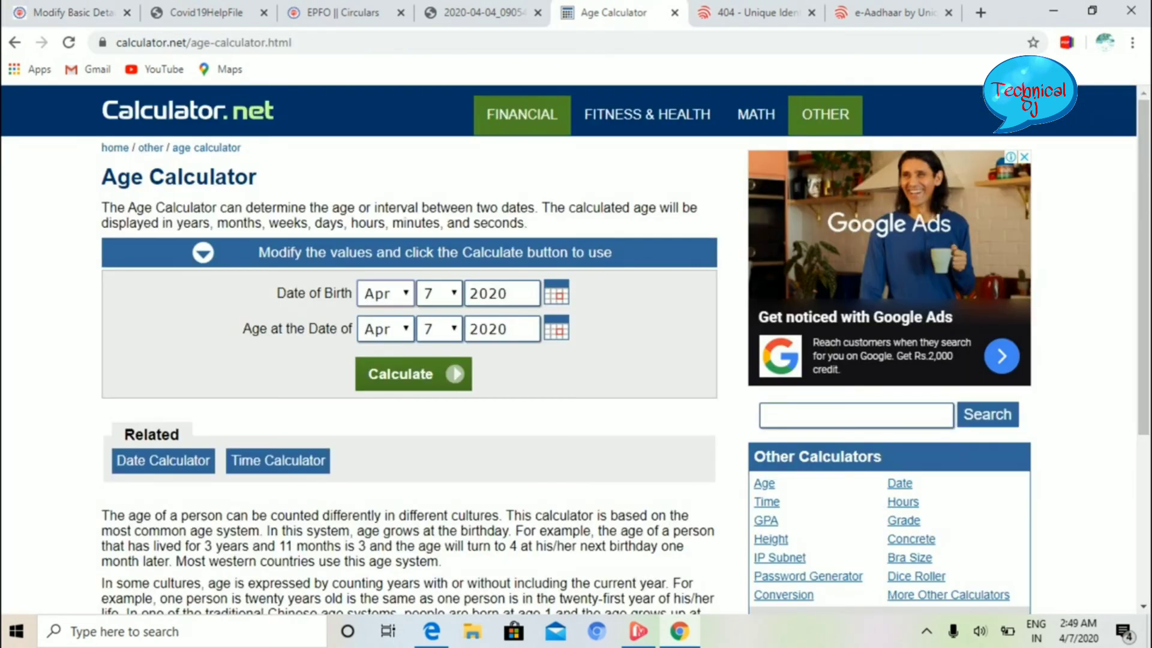
# Step: Set the Date of Birth to Nov 15 1994
pyautogui.click(385, 293)
pyautogui.press('Down')
pyautogui.press('Down')
pyautogui.press('Down')
pyautogui.press('Down')
pyautogui.press('Down')
pyautogui.press('Down')
pyautogui.press('Down')
pyautogui.press('Down')
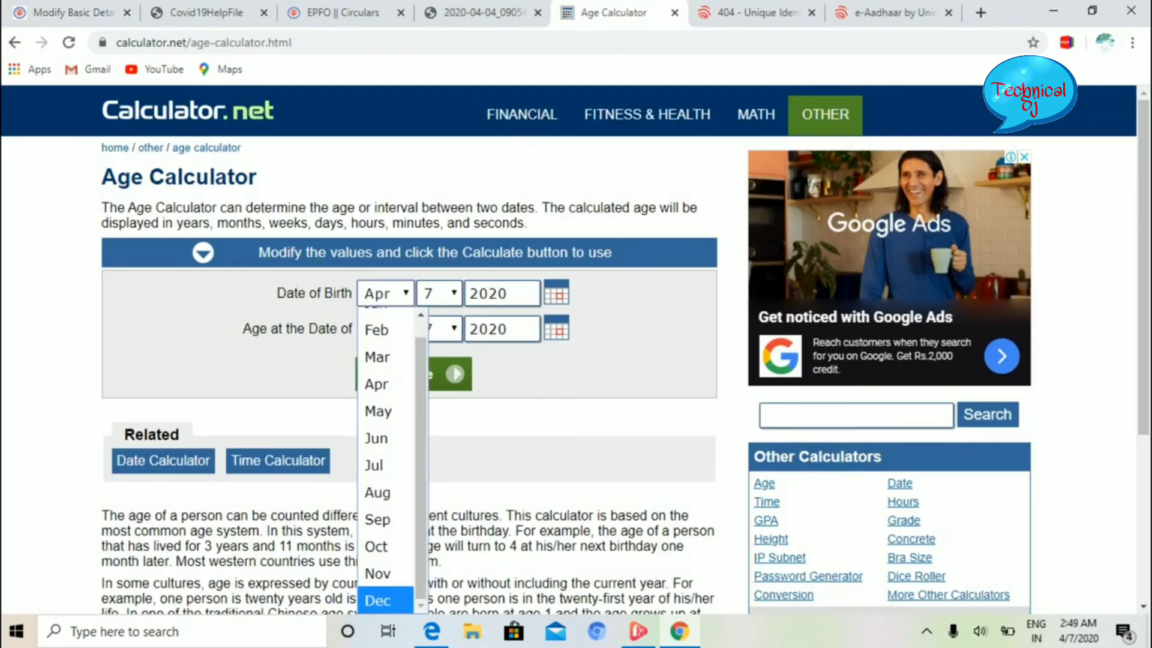
pyautogui.press('Up')
pyautogui.press('Return')
pyautogui.press('Tab')
pyautogui.hotkey('alt', 'Down')
pyautogui.press('Up')
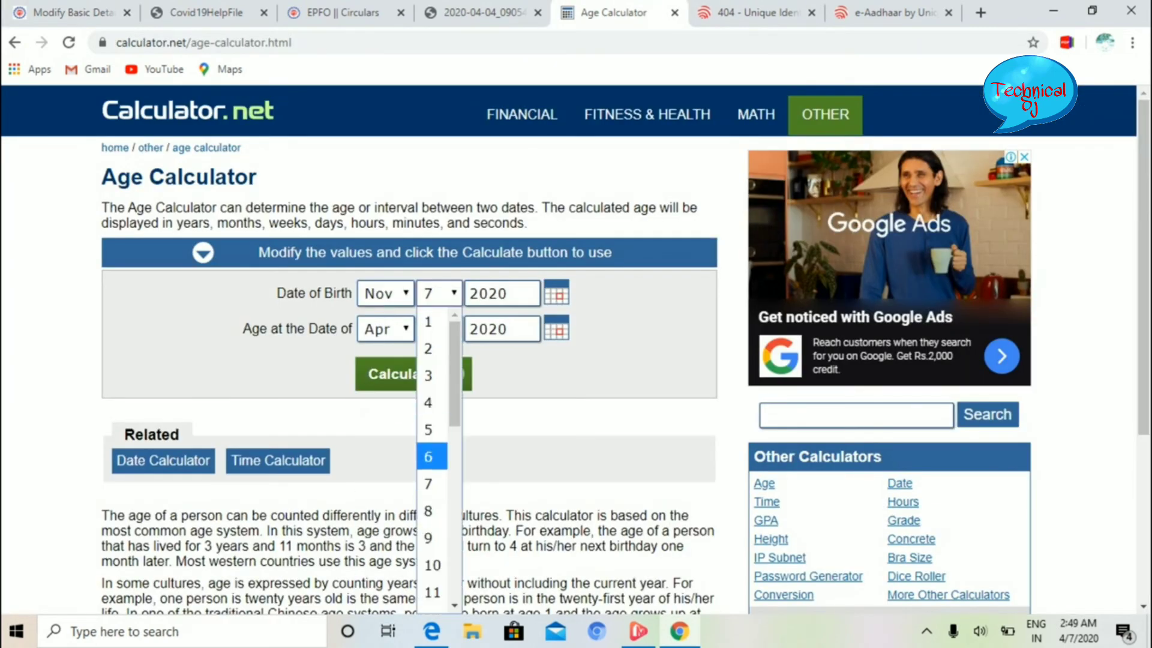
pyautogui.press('Down')
pyautogui.press('Down')
pyautogui.press('Down')
pyautogui.press('Down')
pyautogui.press('Down')
pyautogui.press('Down')
pyautogui.press('Down')
pyautogui.press('Down')
pyautogui.press('Down')
pyautogui.press('Return')
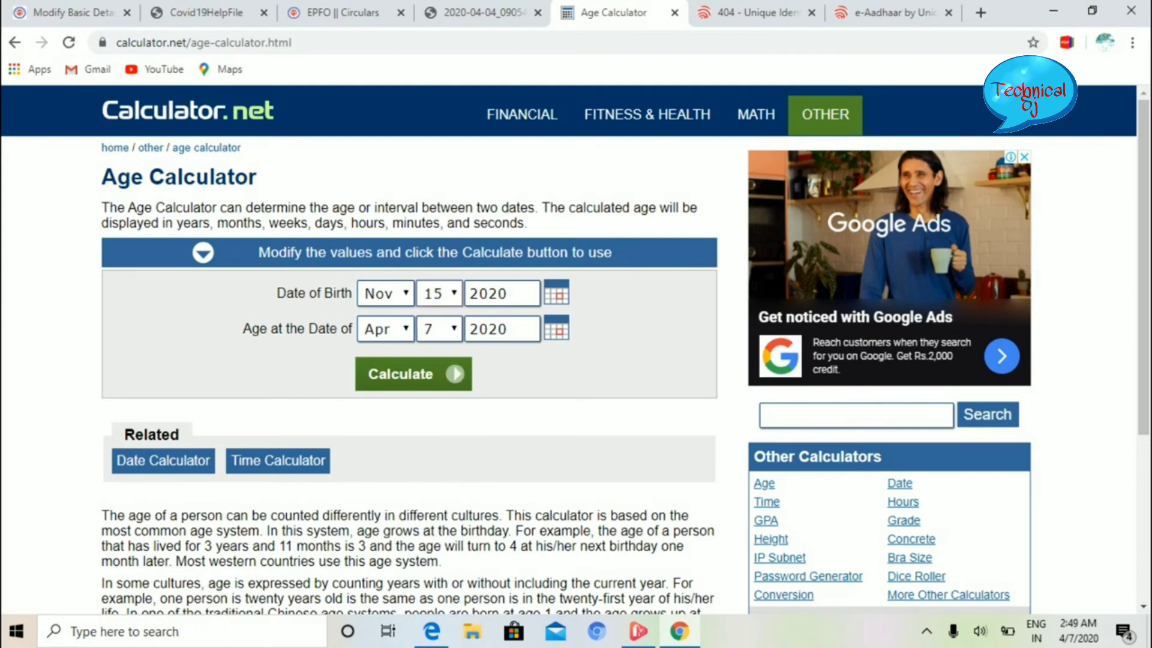
pyautogui.press('Tab')
pyautogui.press('BackSpace')
pyautogui.press('BackSpace')
pyautogui.press('BackSpace')
pyautogui.press('BackSpace')
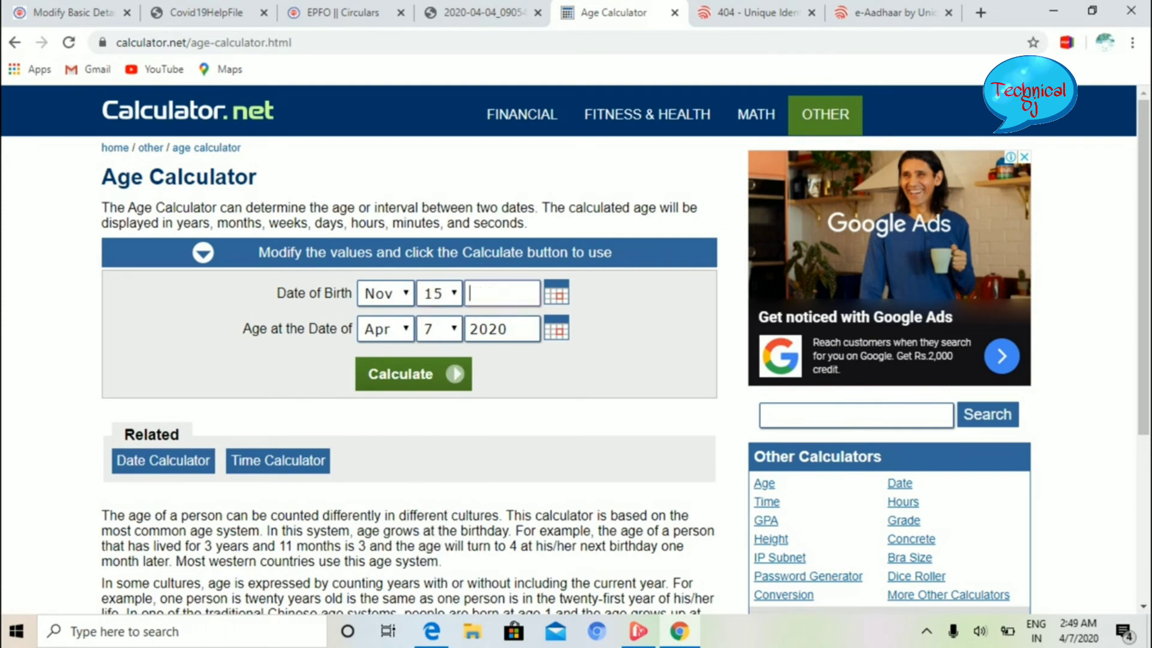
pyautogui.write('1994')
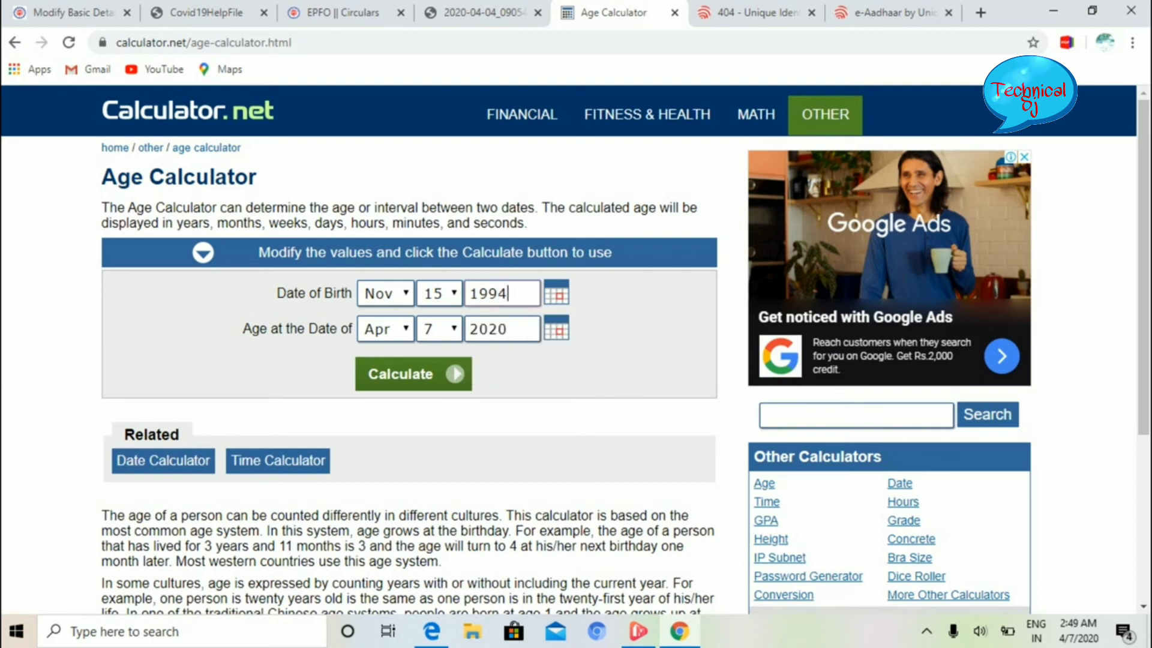
# Step: Set the Age at date to Jan 1 1996 and run the calculation
pyautogui.press('Tab')
pyautogui.hotkey('alt', 'Down')
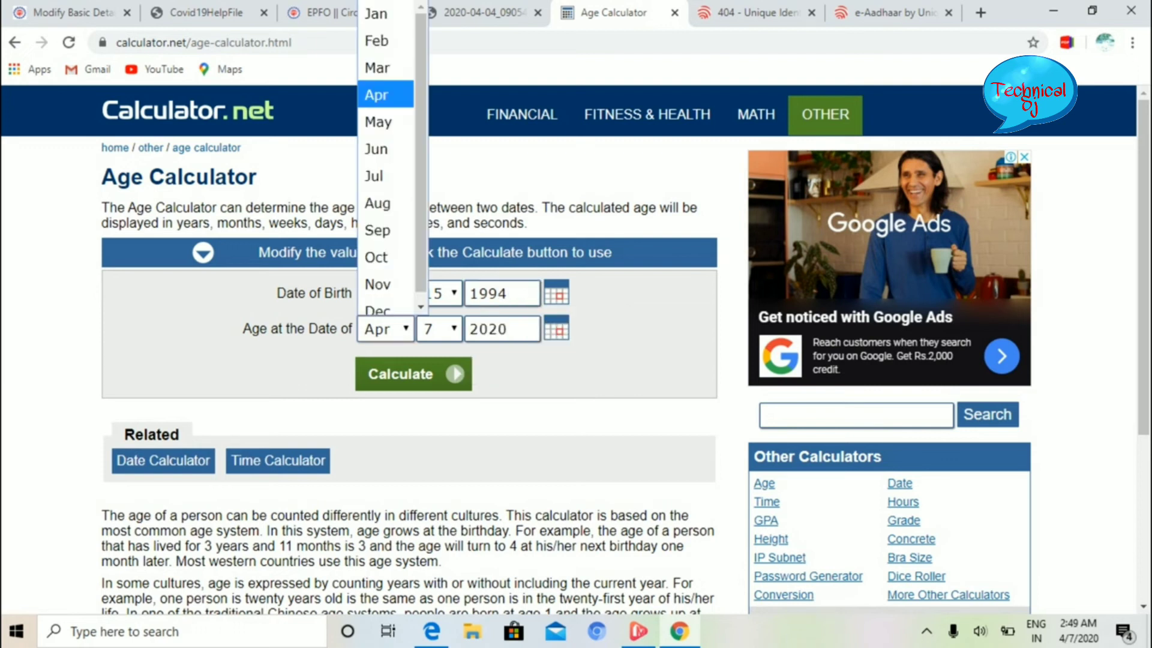
pyautogui.press('Down')
pyautogui.press('Down')
pyautogui.press('Down')
pyautogui.press('Down')
pyautogui.press('Down')
pyautogui.press('Up')
pyautogui.press('Up')
pyautogui.press('Up')
pyautogui.press('Up')
pyautogui.press('Up')
pyautogui.press('Up')
pyautogui.press('Up')
pyautogui.press('Up')
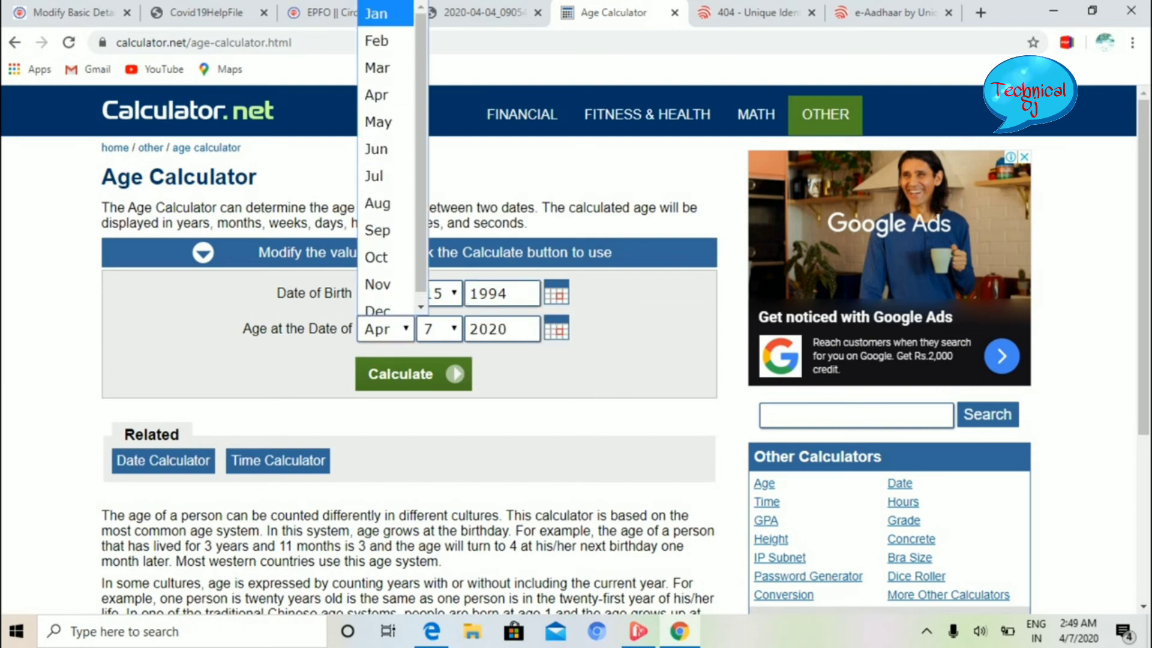
pyautogui.press('Return')
pyautogui.press('Tab')
pyautogui.hotkey('alt', 'Down')
pyautogui.press('Up')
pyautogui.press('Up')
pyautogui.press('Up')
pyautogui.press('Up')
pyautogui.press('Up')
pyautogui.press('Up')
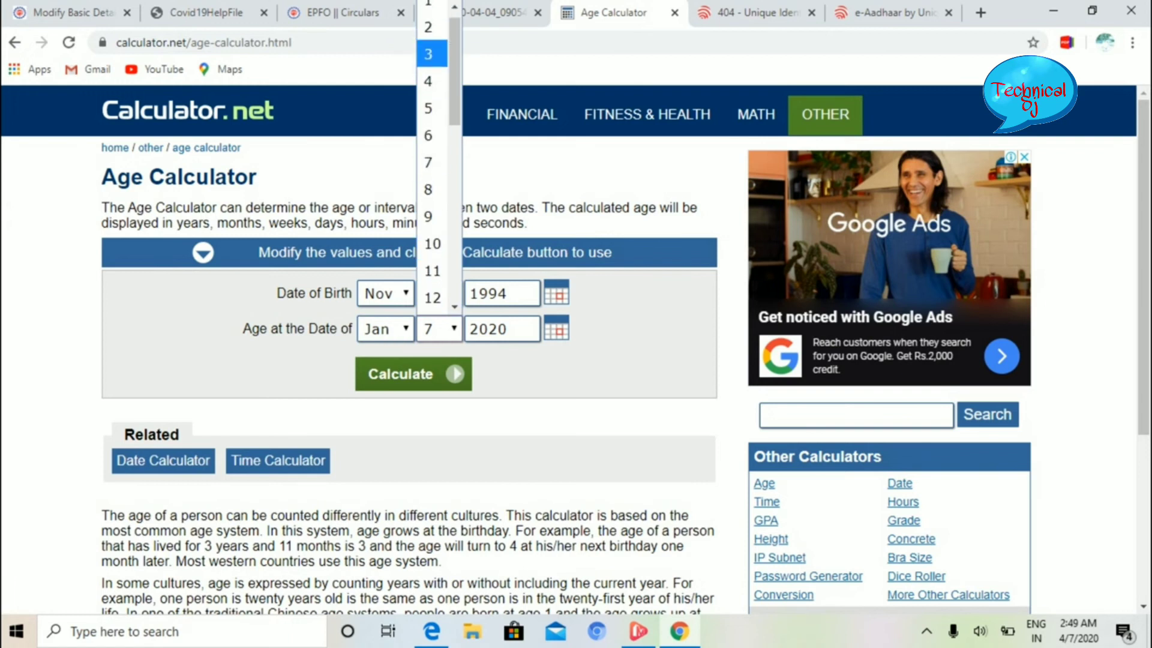
pyautogui.press('Return')
pyautogui.press('Tab')
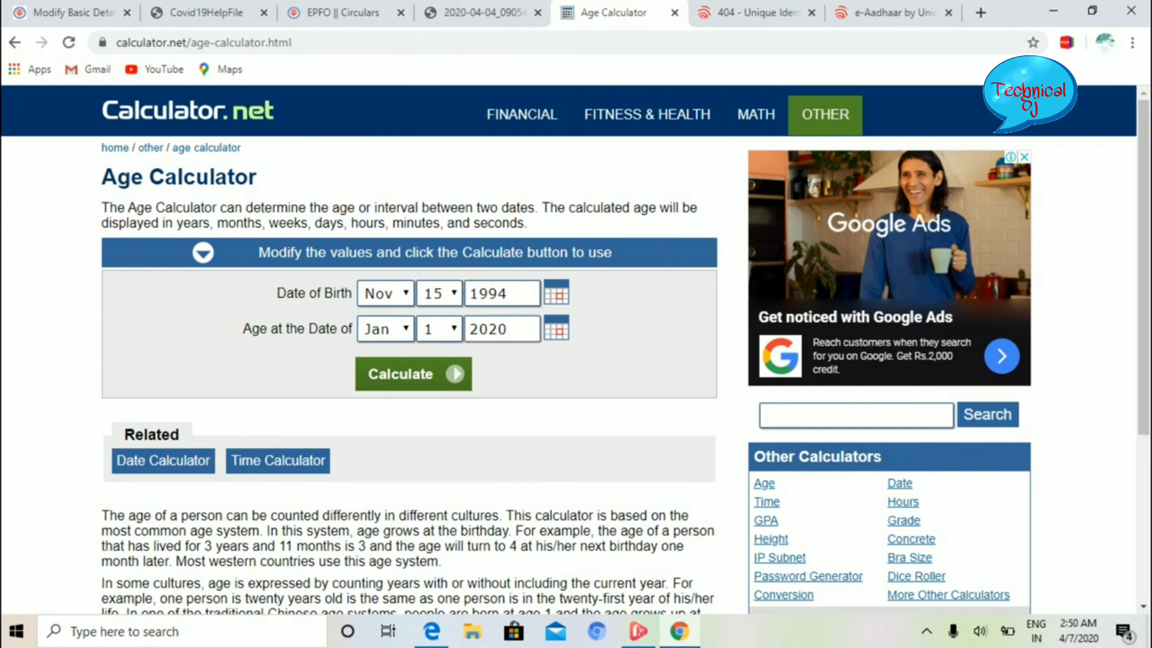
pyautogui.press('BackSpace')
pyautogui.press('BackSpace')
pyautogui.press('BackSpace')
pyautogui.press('BackSpace')
pyautogui.write('1994')
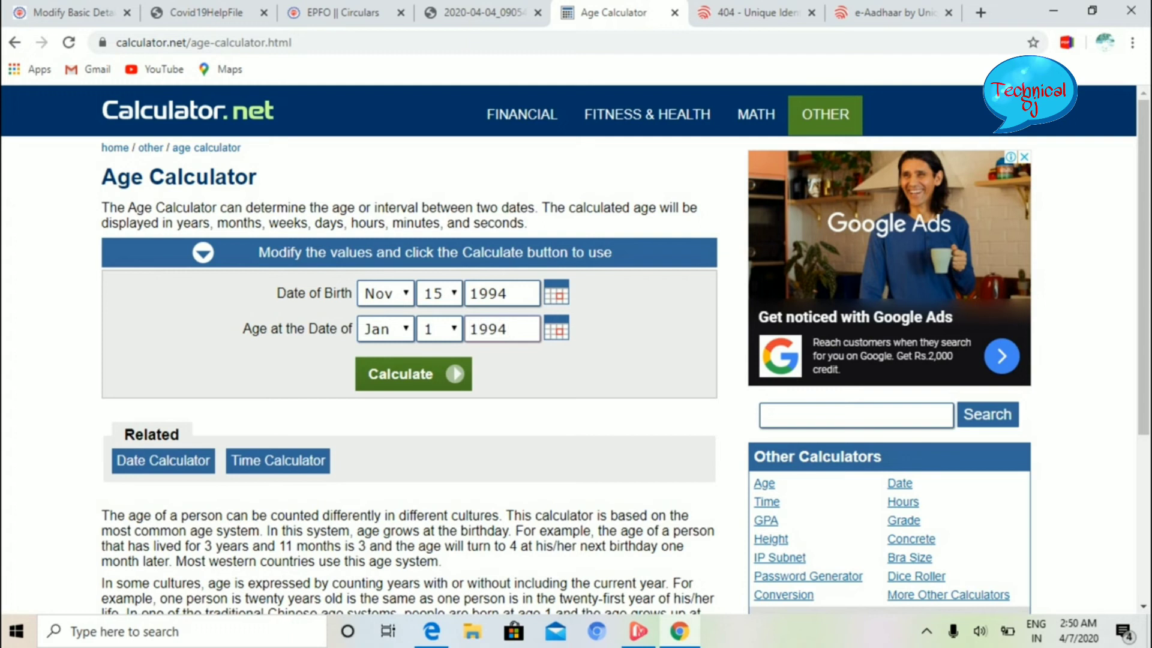
pyautogui.press('BackSpace')
pyautogui.write('6')
pyautogui.press('Return')
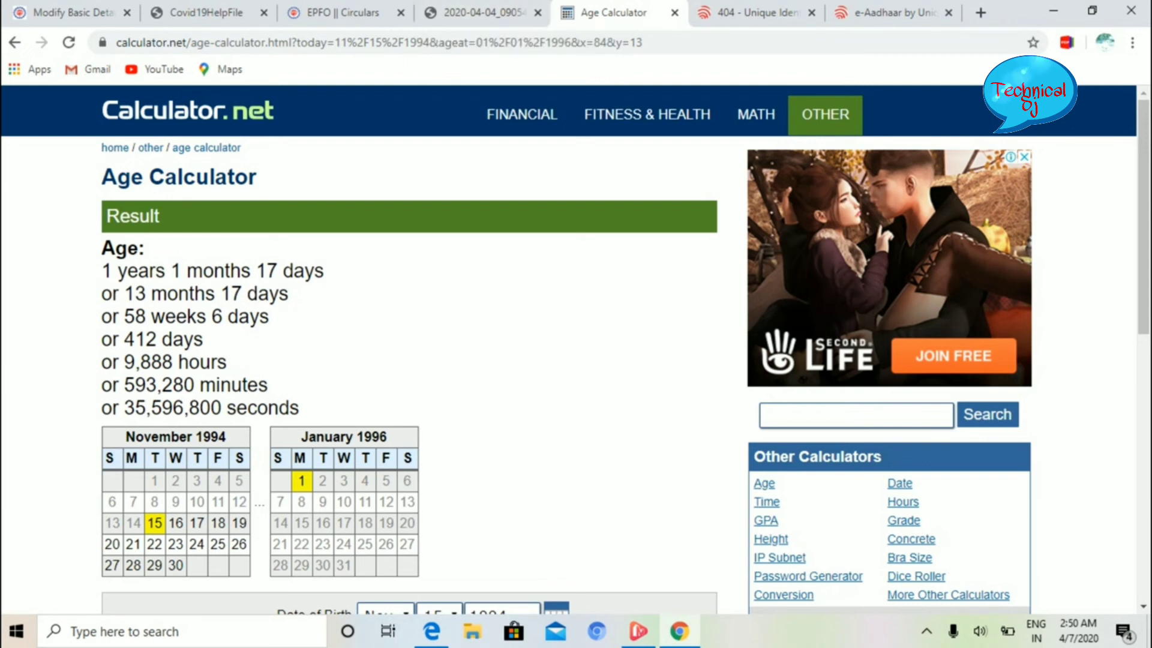
# Step: Review the 1 year 1 month 17 days result, then return to Modify Basic Details
pyautogui.scroll(-1, 575, 350)
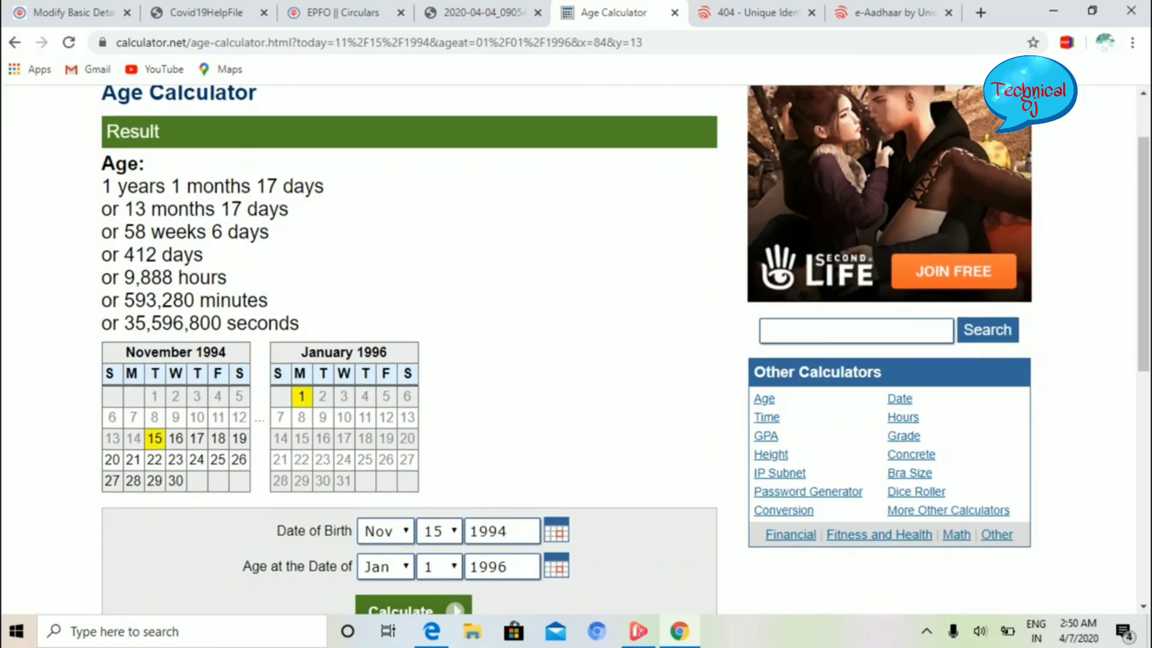
pyautogui.scroll(-2, 575, 350)
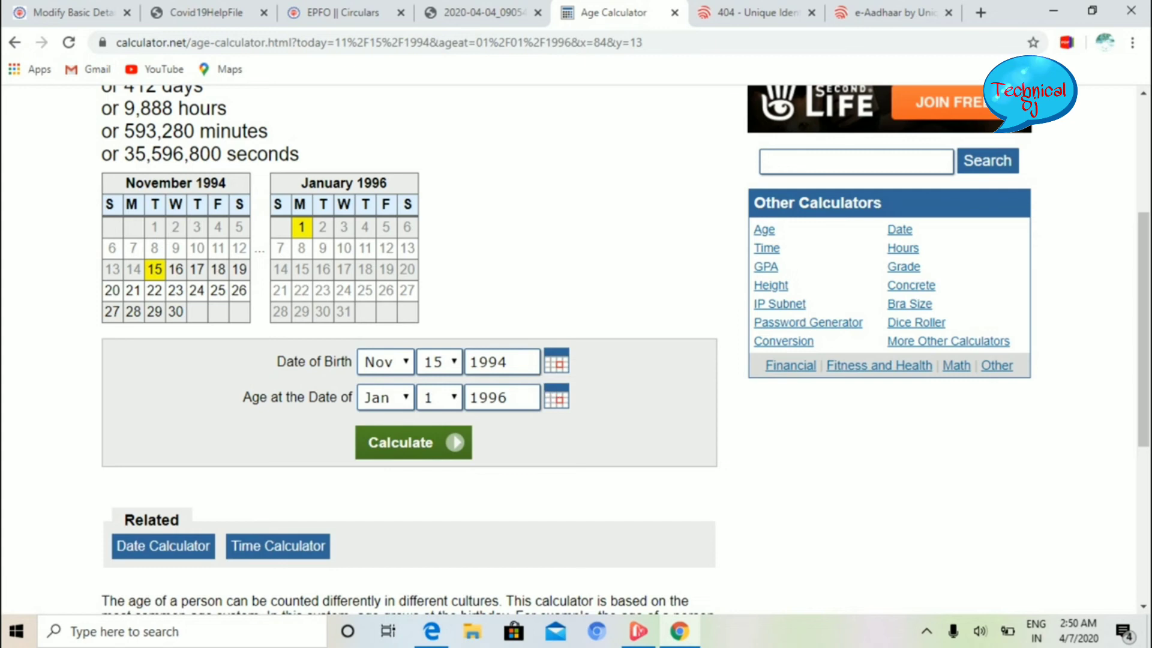
pyautogui.scroll(4, 408, 348)
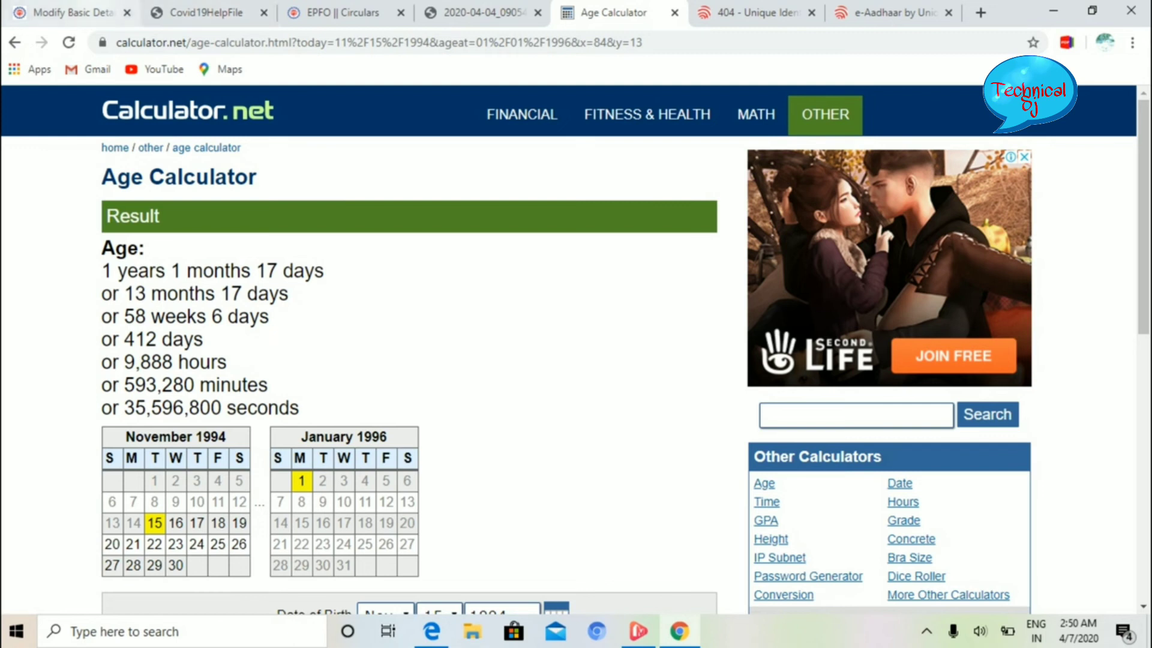
pyautogui.click(72, 12)
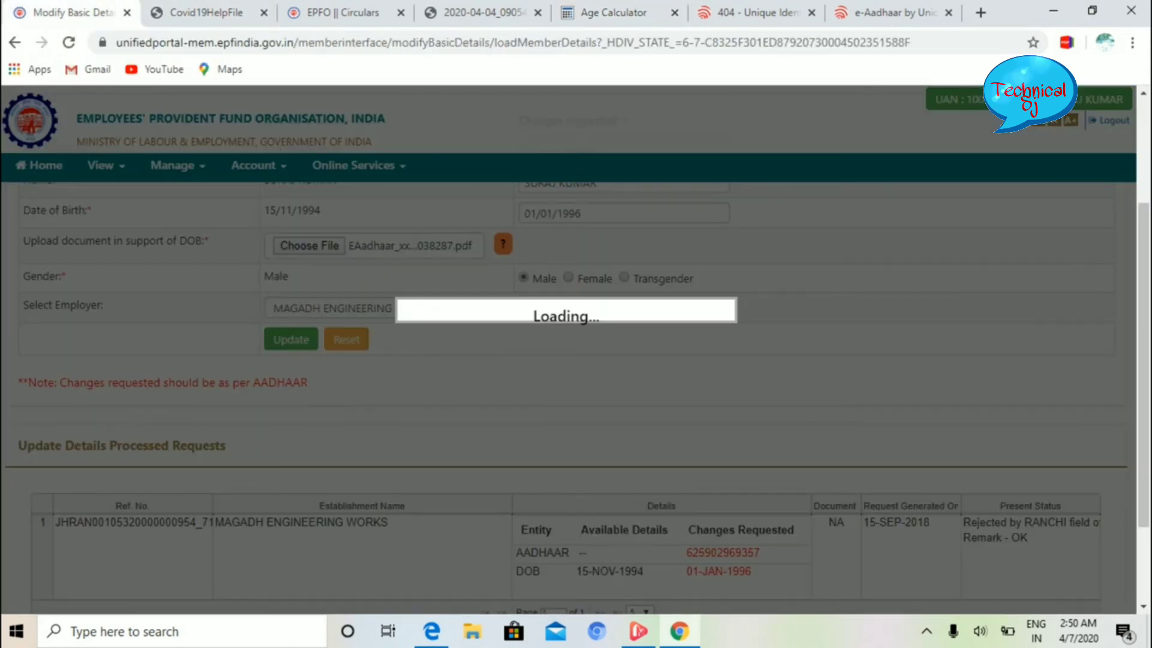